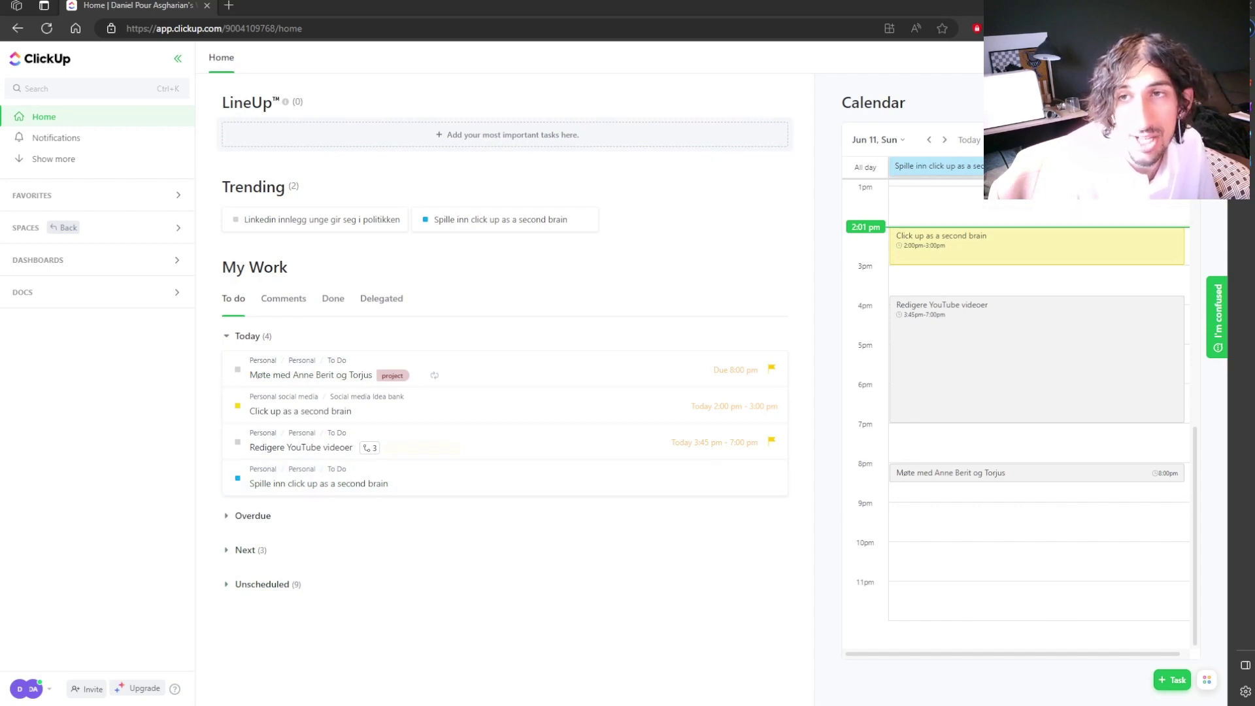
# Step: On Monday Jun 12, stretch Styremøte to end at 2pm and Helsemøte to end at 6pm
pyautogui.moveTo(966, 168); pyautogui.dragTo(957, 171)
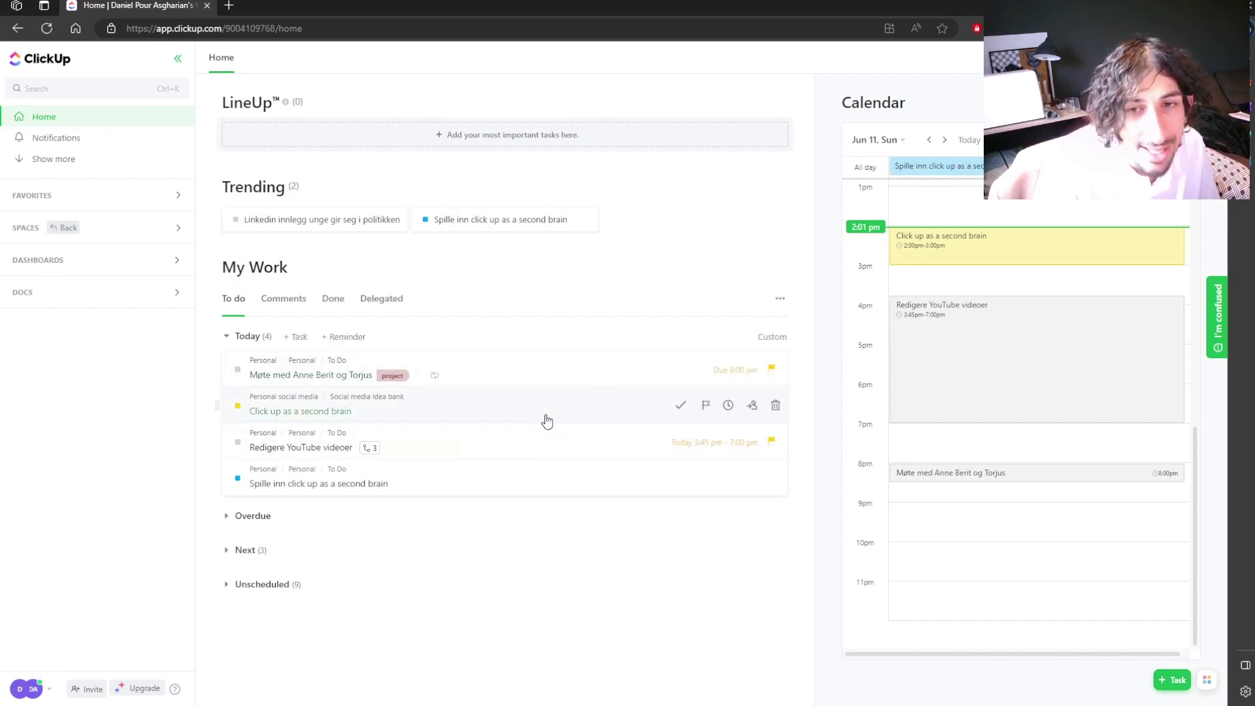
pyautogui.moveTo(546, 420); pyautogui.dragTo(597, 404)
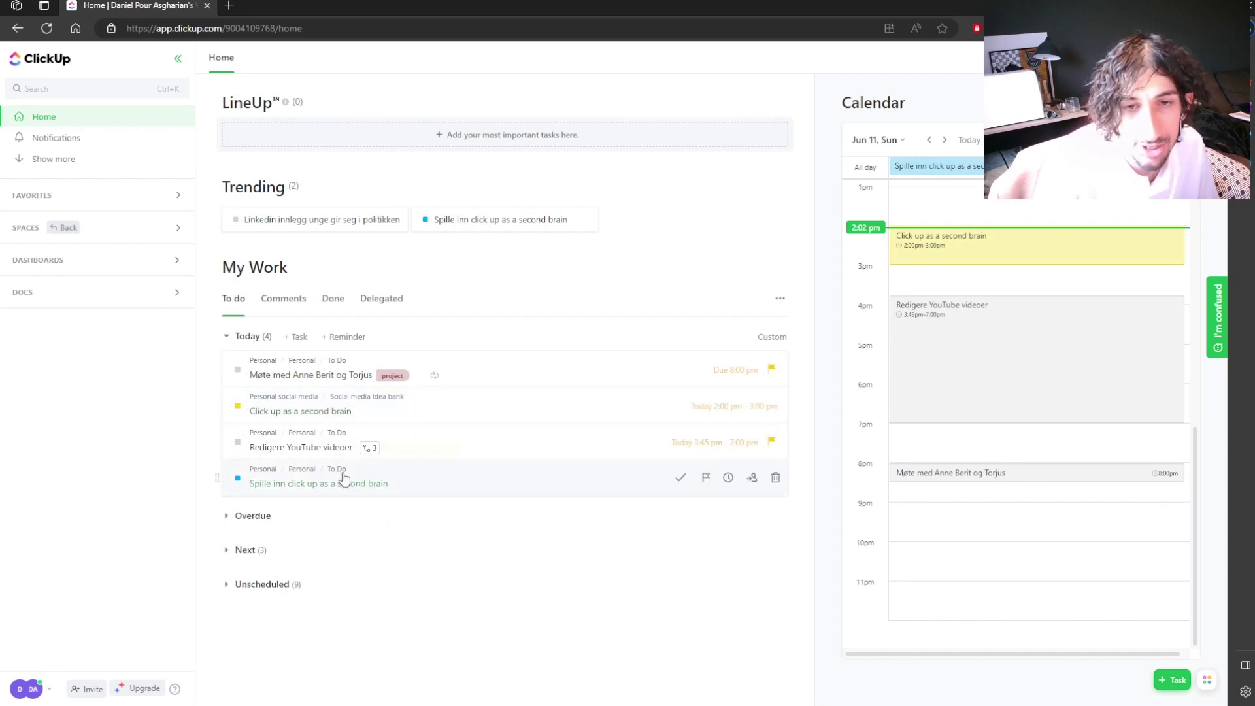
pyautogui.click(945, 141)
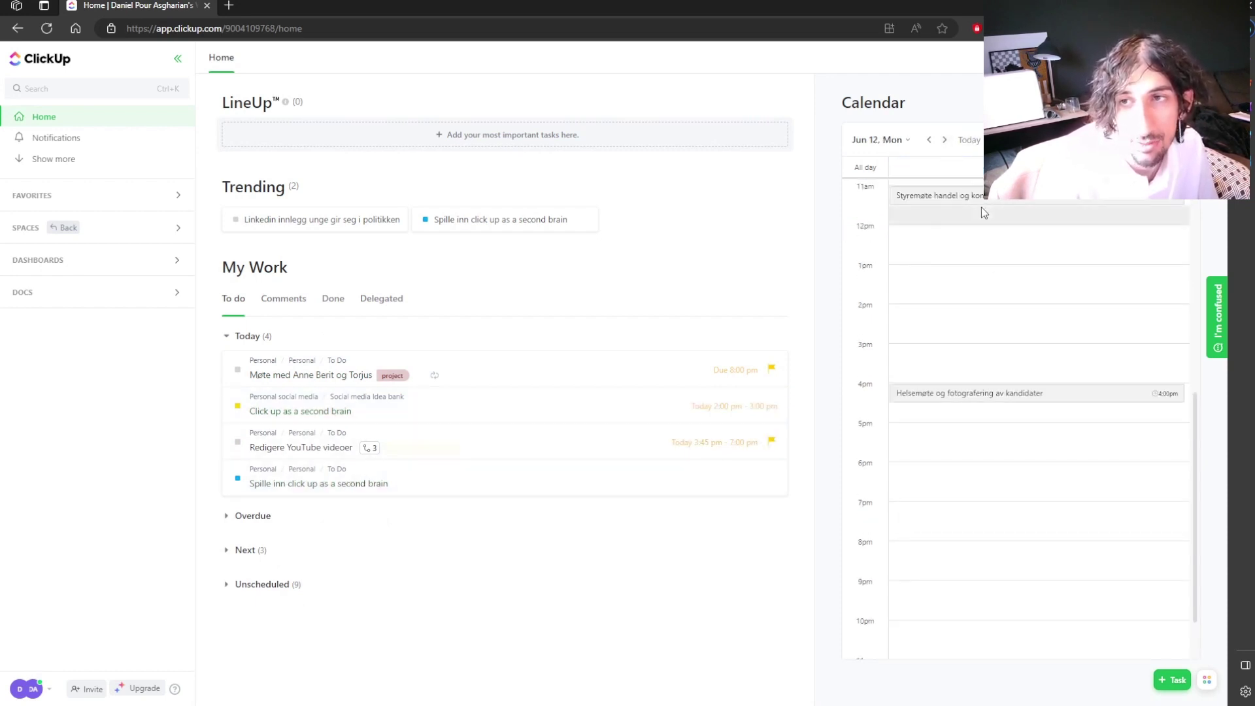
pyautogui.moveTo(982, 207); pyautogui.dragTo(979, 266)
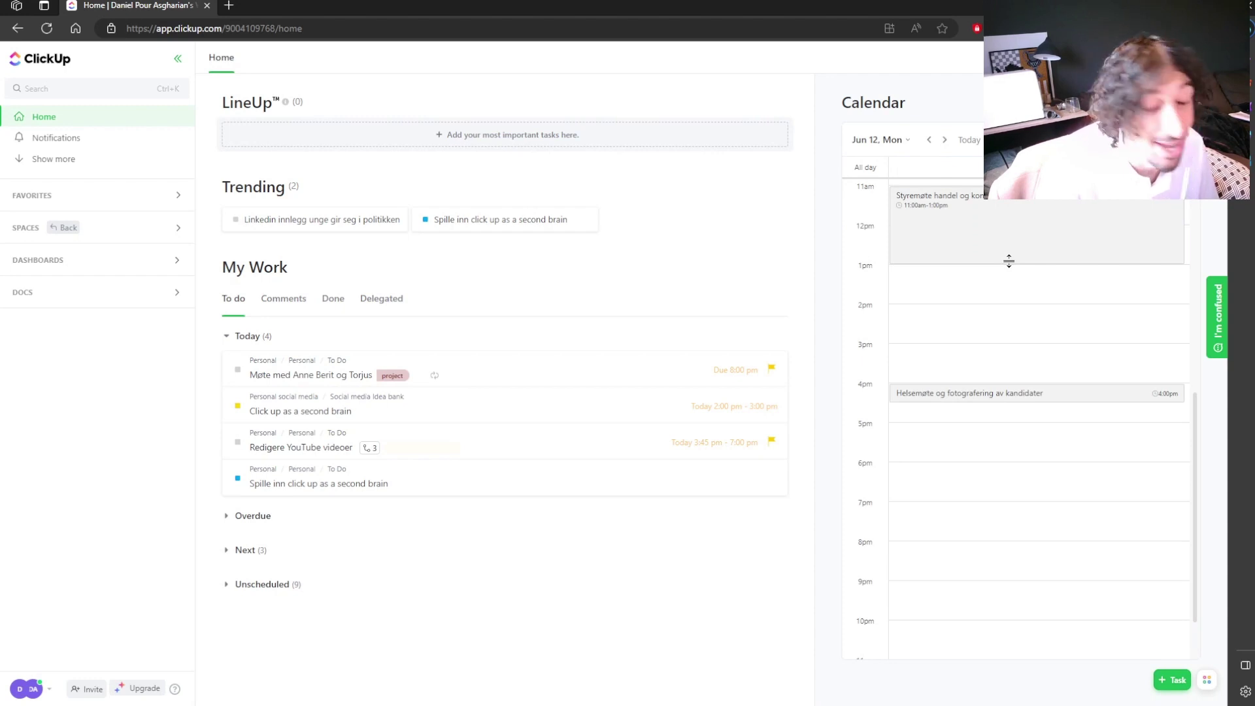
pyautogui.moveTo(1008, 261); pyautogui.dragTo(1005, 304)
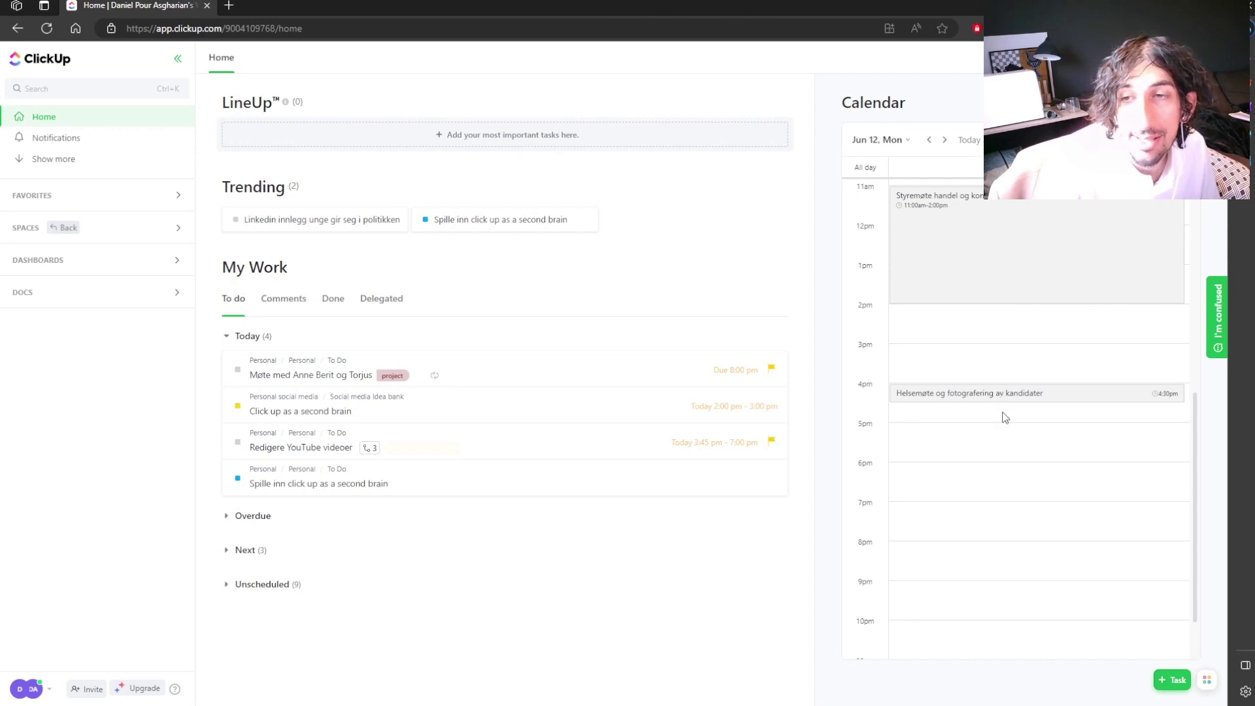
pyautogui.moveTo(1005, 418); pyautogui.dragTo(1005, 470)
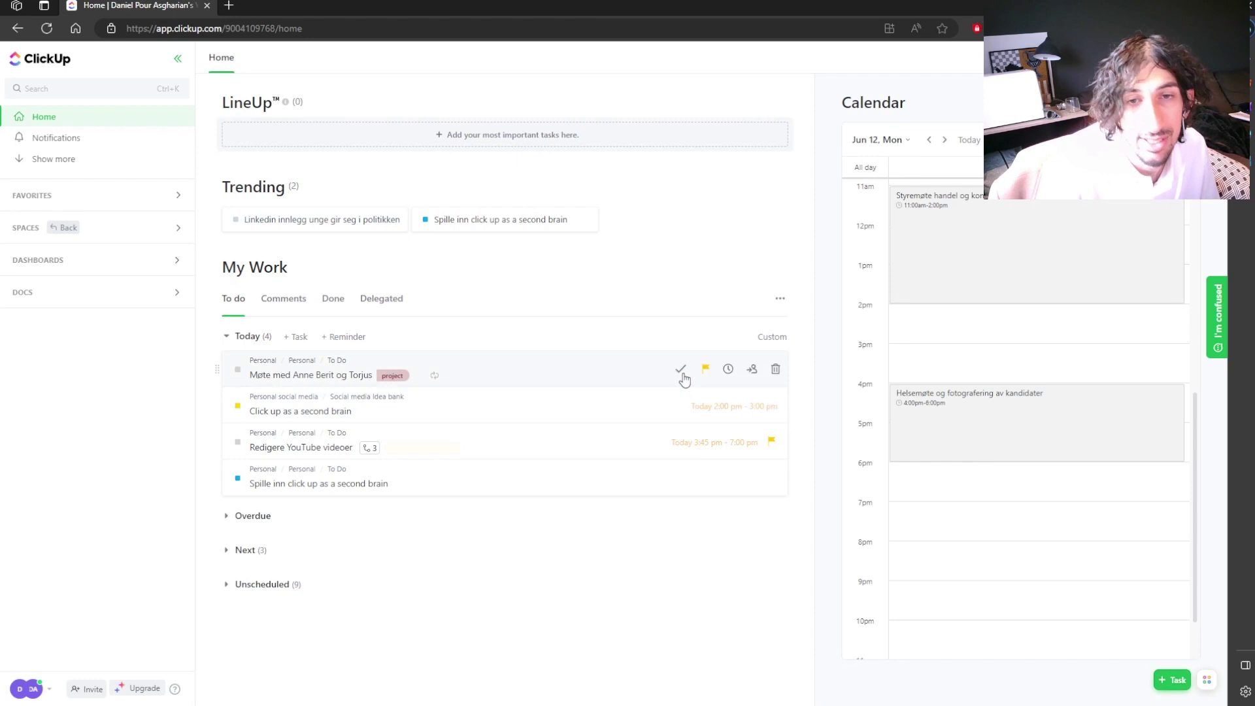
pyautogui.moveTo(490, 369)
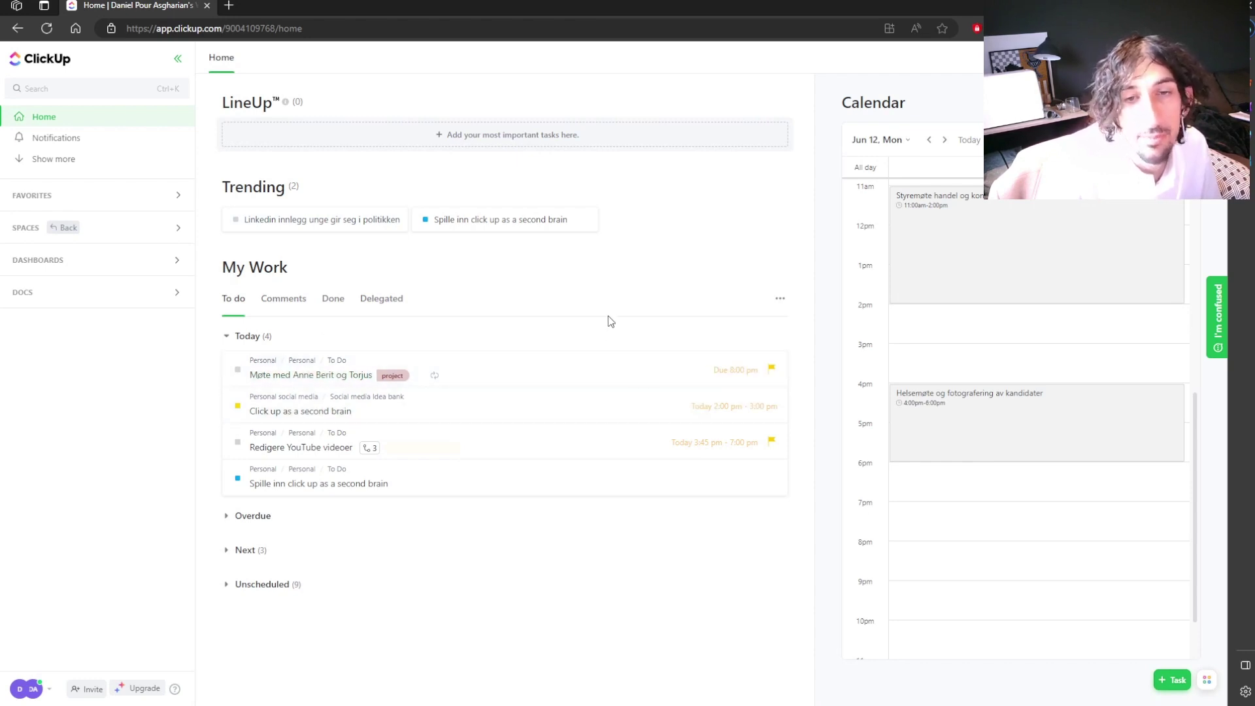
pyautogui.moveTo(311, 373)
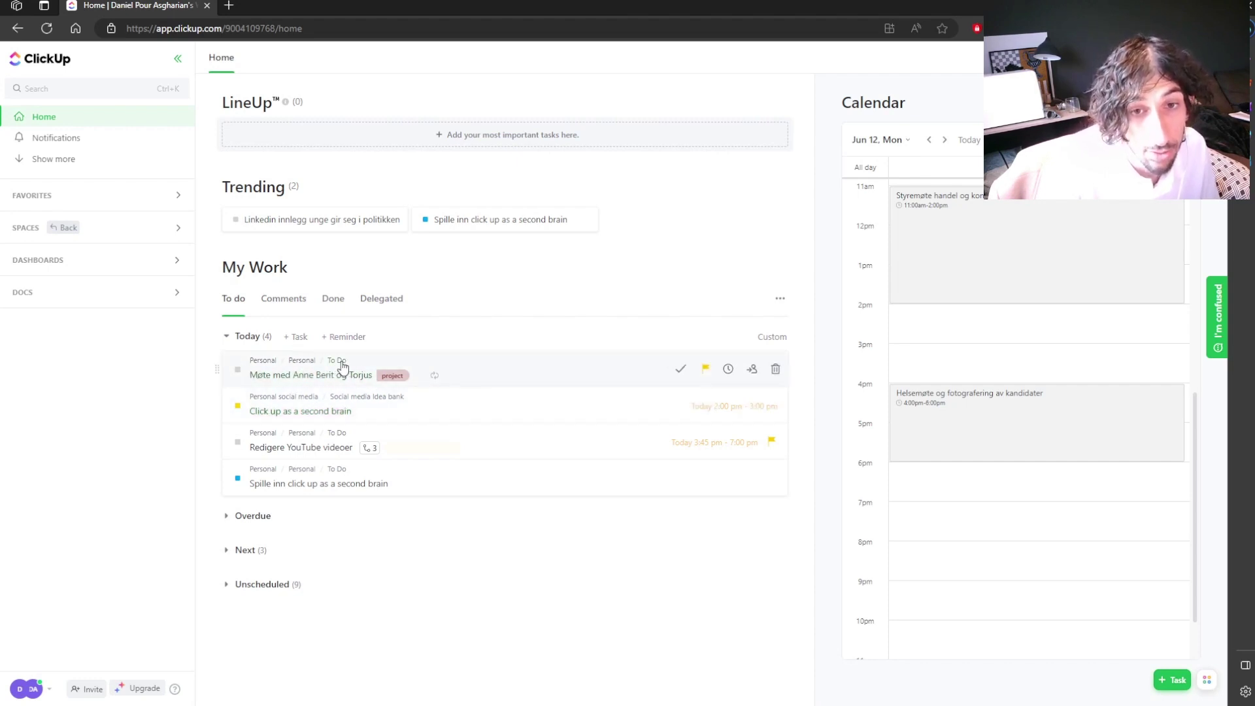
# Step: Back on Jun 11, schedule Spille inn at 3pm and set Click up as a second brain to Ready to Publish
pyautogui.click(929, 140)
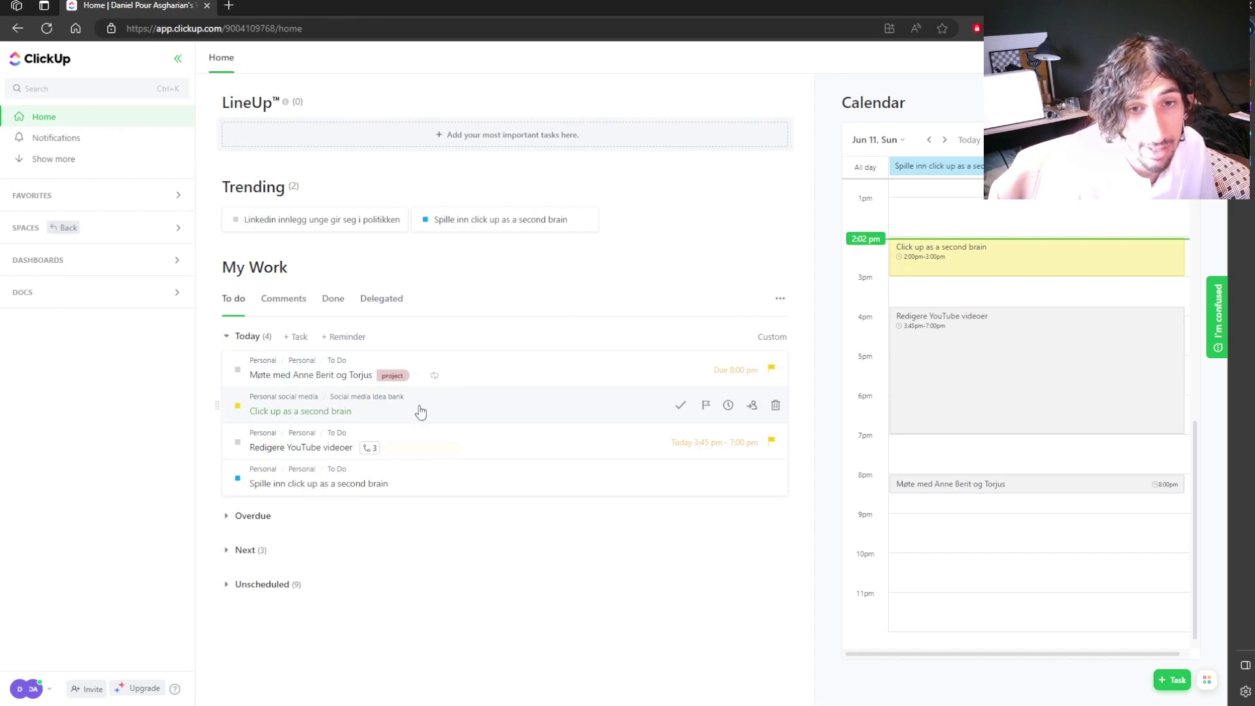
pyautogui.moveTo(405, 484); pyautogui.dragTo(1049, 263)
pyautogui.click(994, 263)
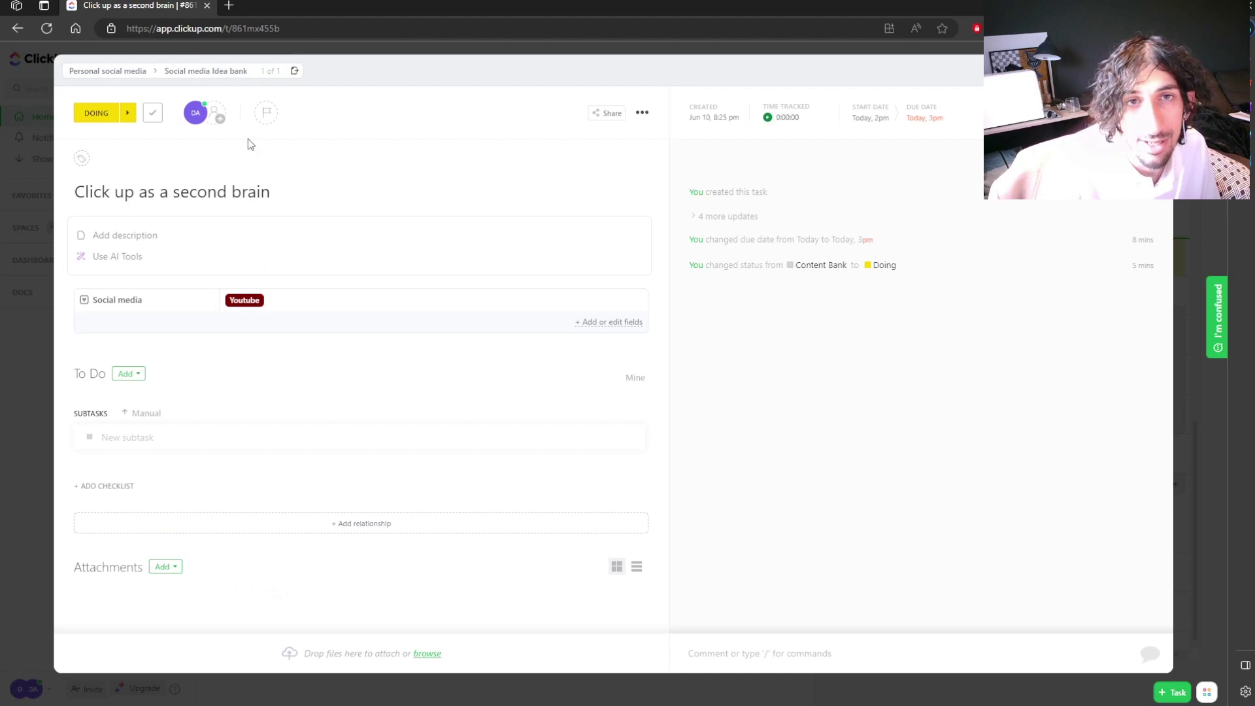
pyautogui.click(125, 114)
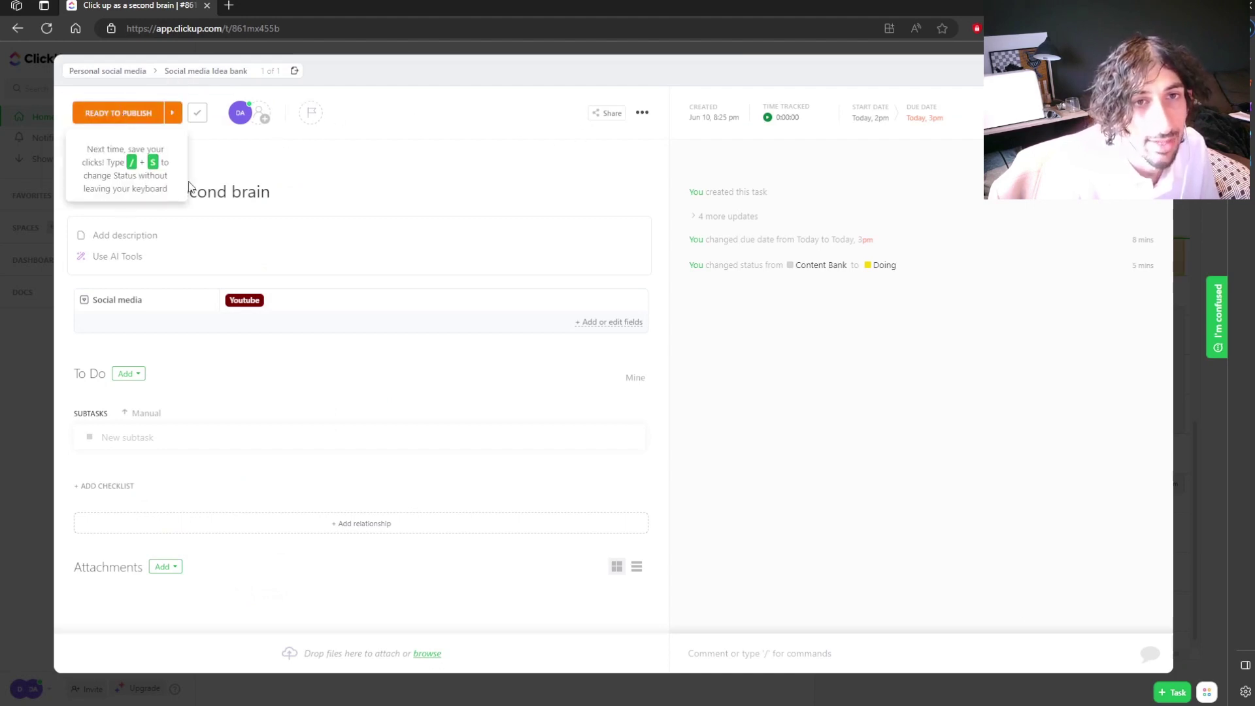
pyautogui.click(168, 114)
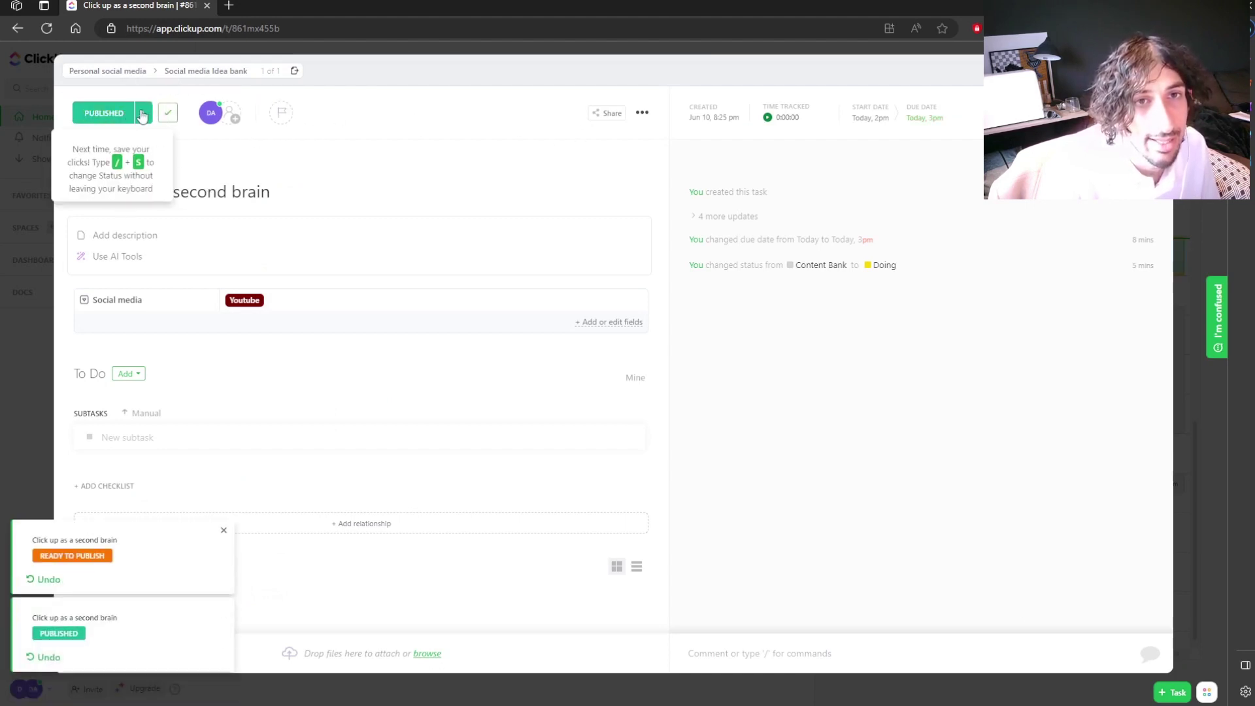
pyautogui.click(141, 116)
pyautogui.click(141, 118)
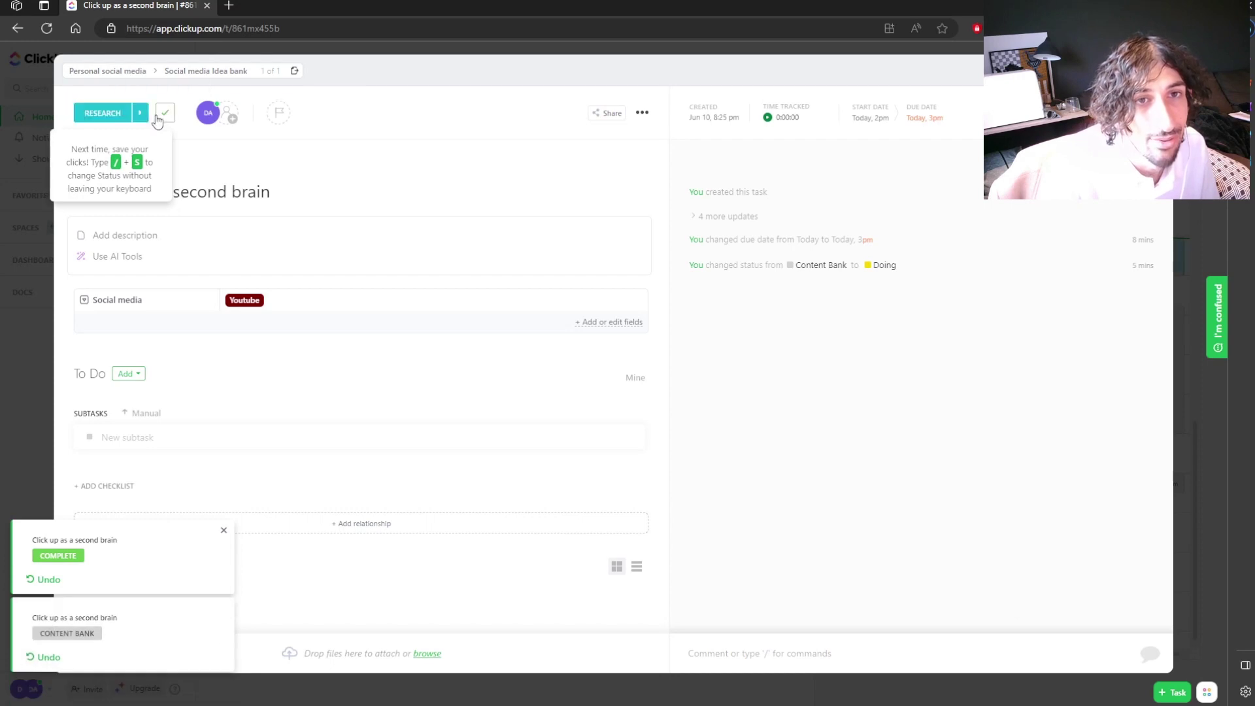
pyautogui.click(143, 120)
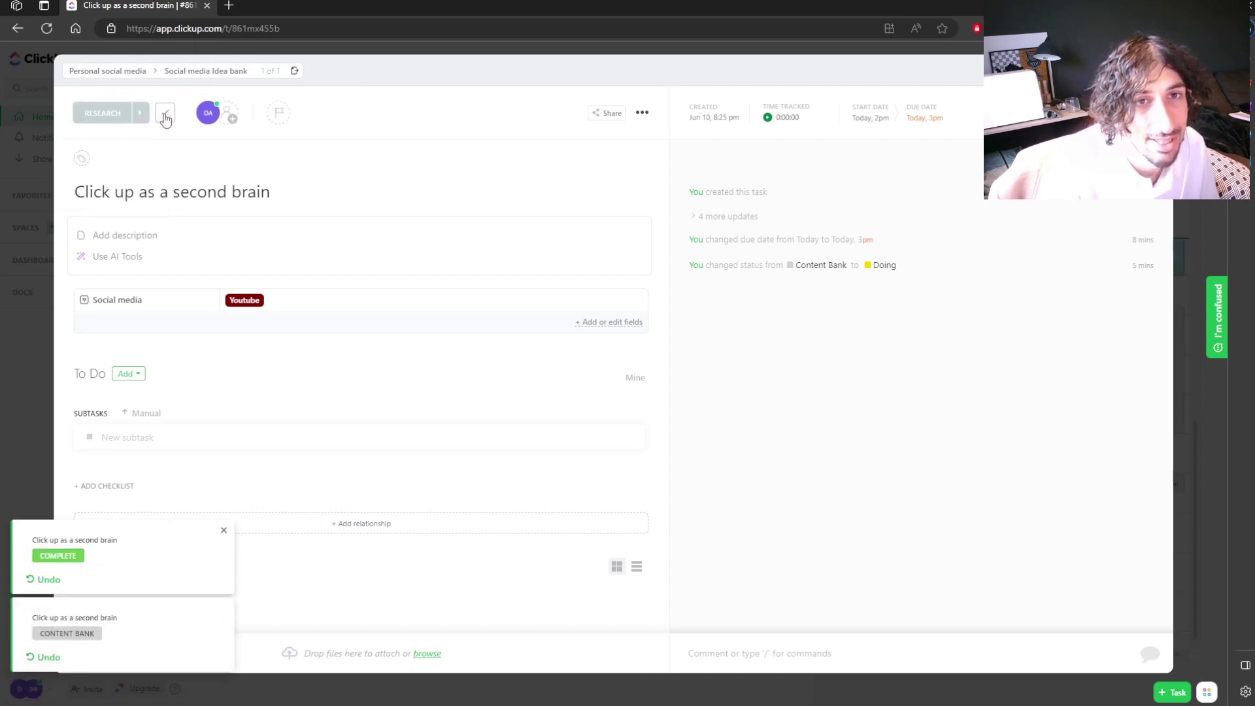
pyautogui.click(167, 116)
pyautogui.click(140, 119)
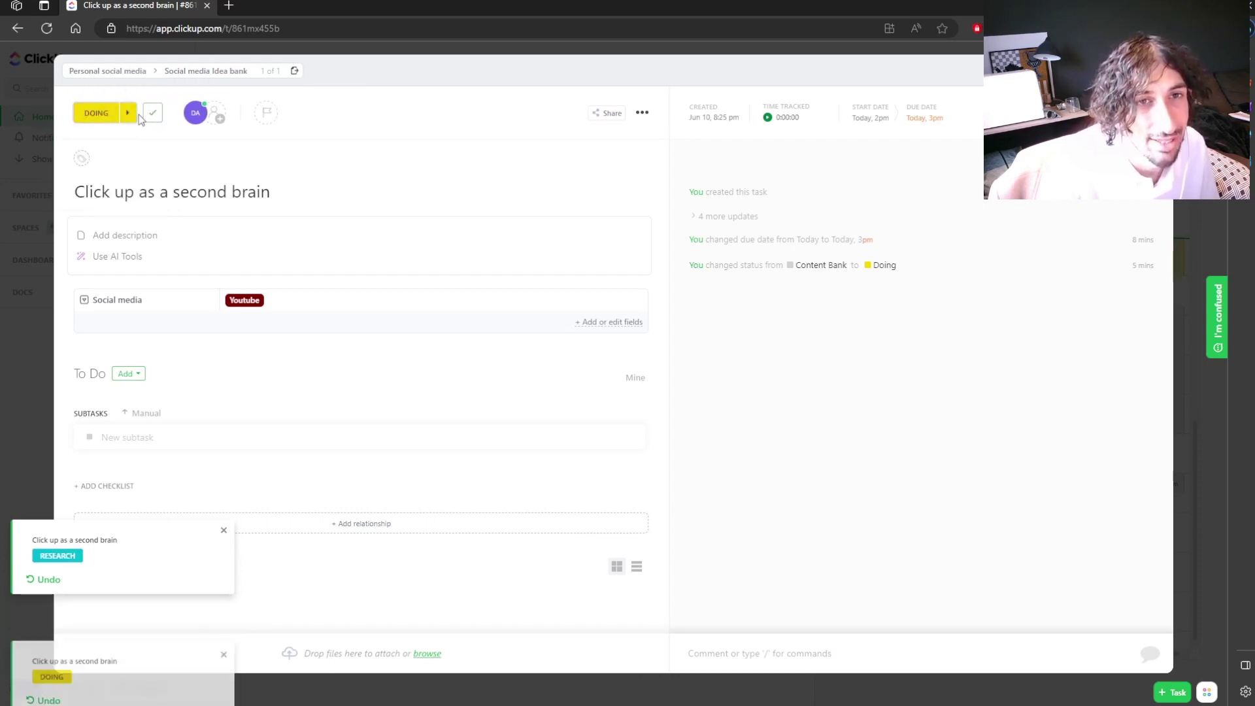
pyautogui.click(126, 116)
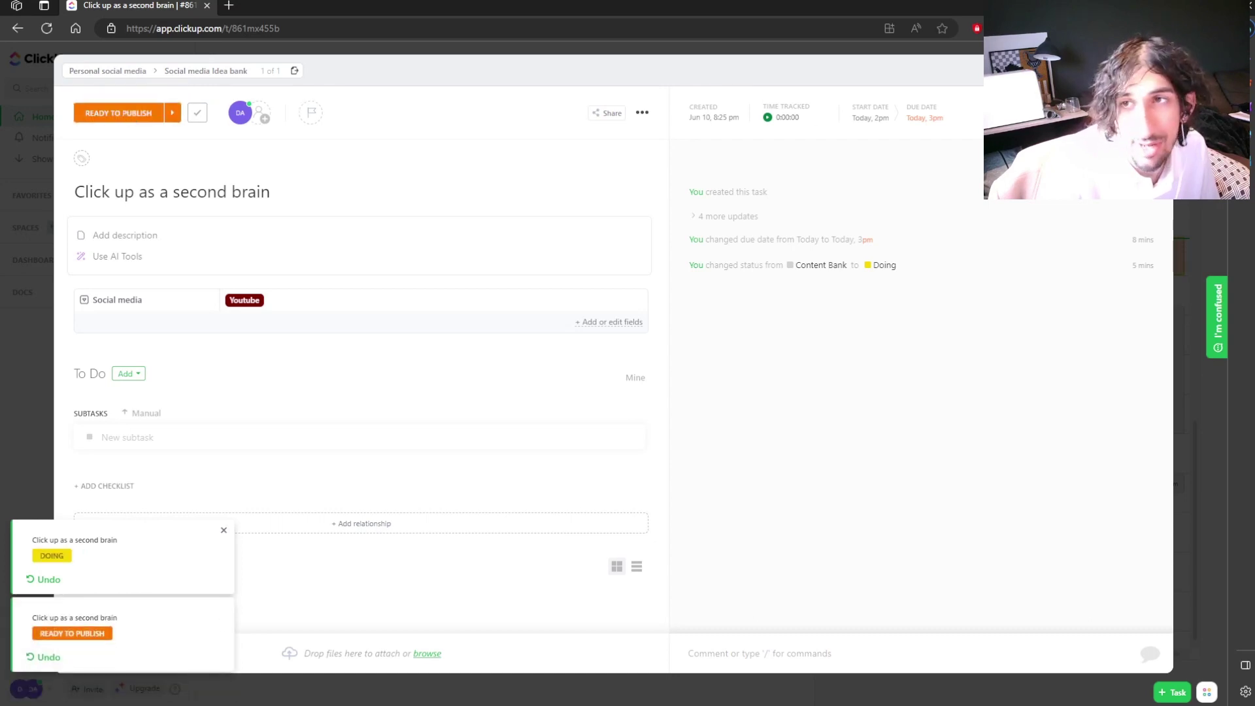
pyautogui.press('Escape')
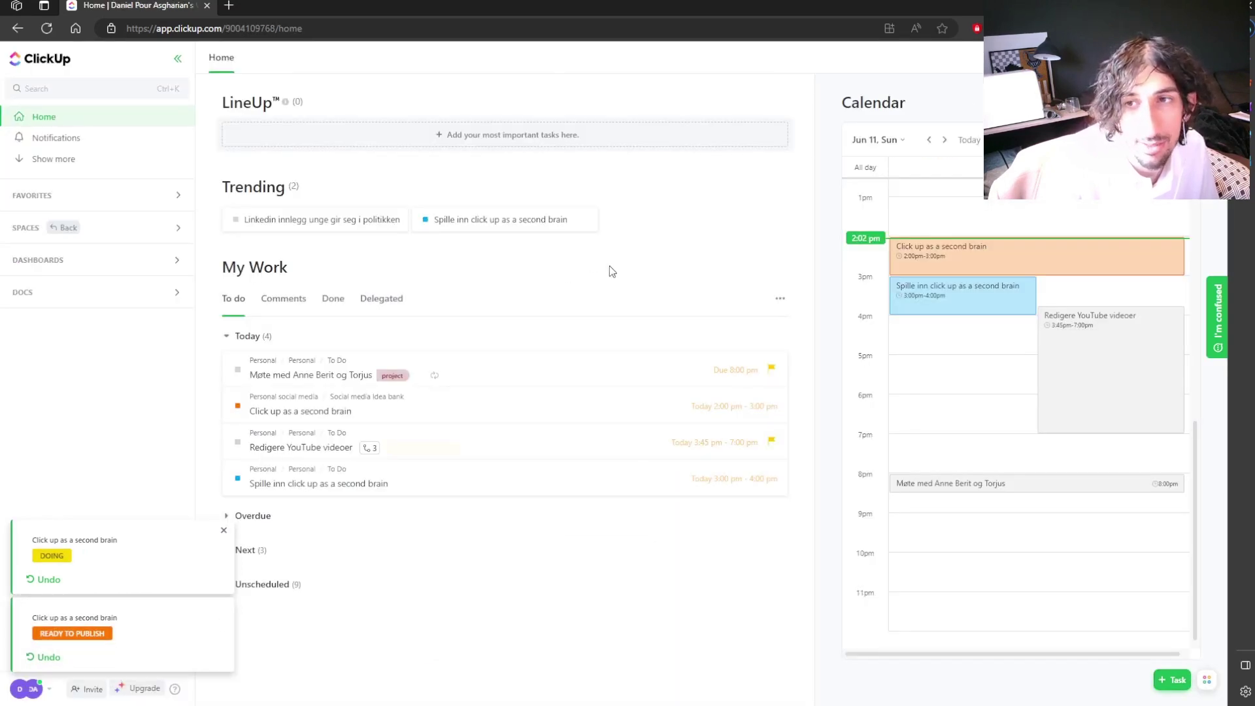
# Step: Move Redigere YouTube videoer to 4–7:15pm and mark Spille inn complete
pyautogui.moveTo(1053, 330); pyautogui.dragTo(928, 349)
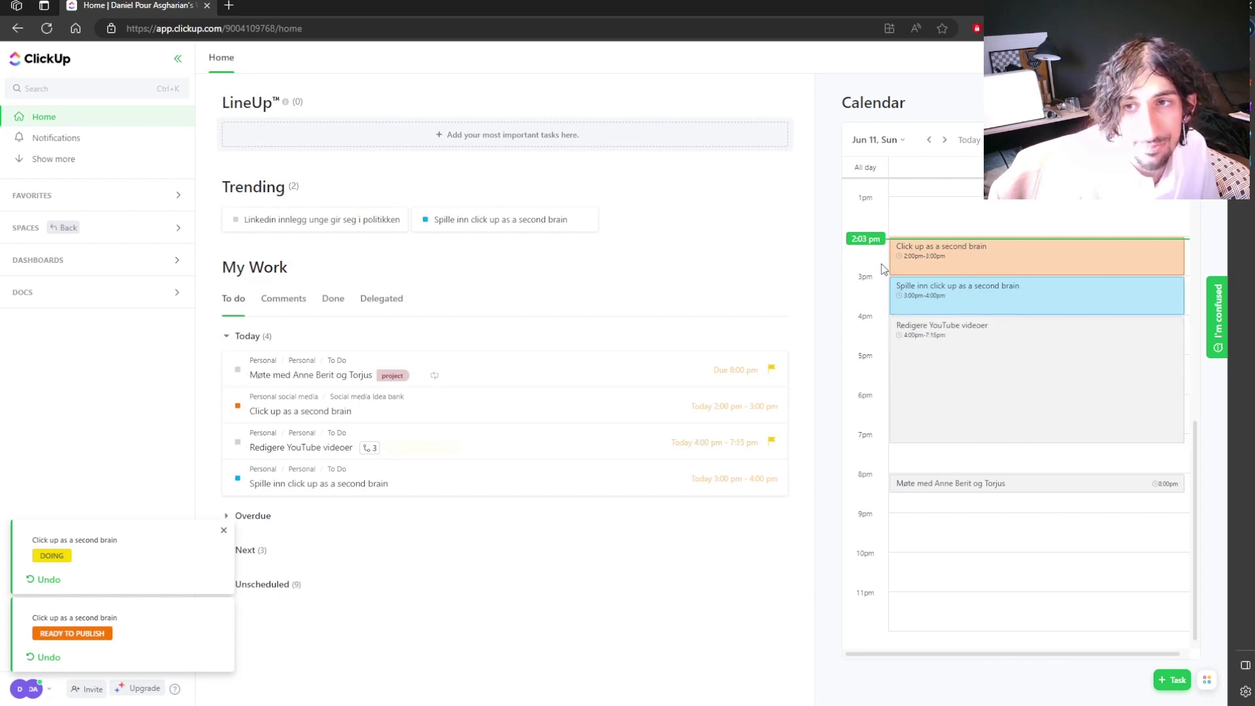
pyautogui.moveTo(247, 336)
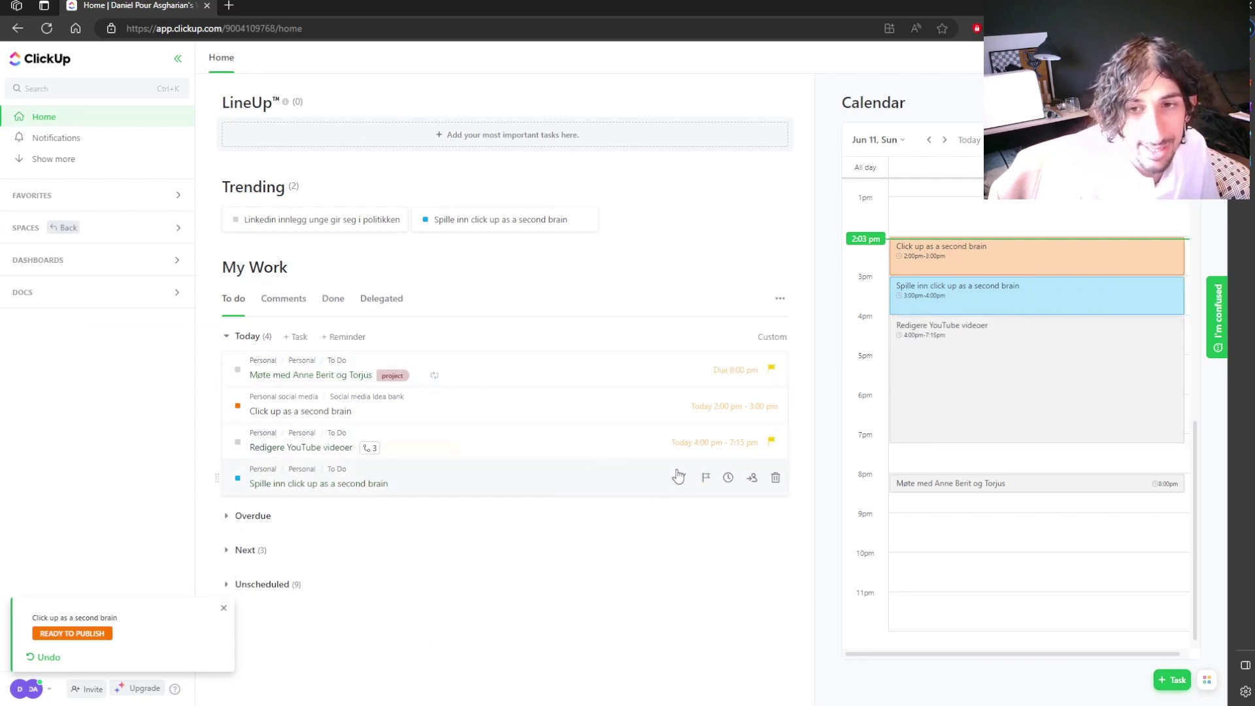
pyautogui.click(677, 476)
pyautogui.click(717, 579)
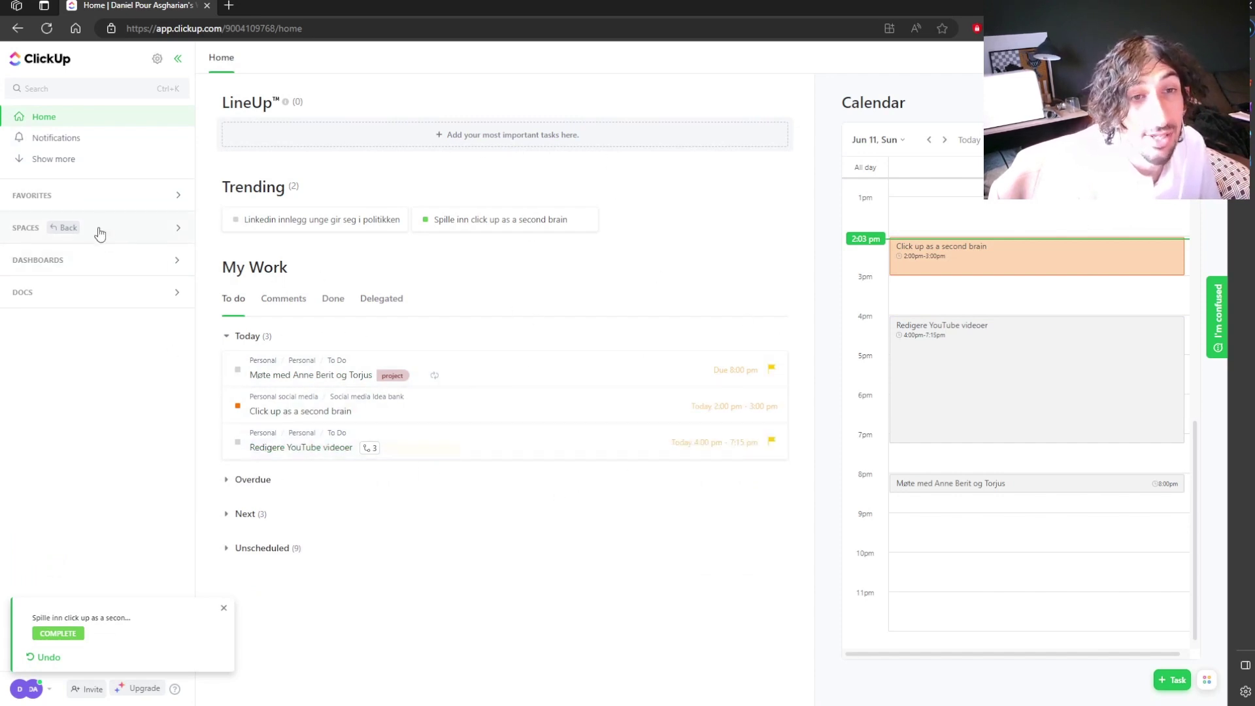
# Step: Open Dashboard under My Private Dashboards and scroll through its Task List and Social media ideas widgets
pyautogui.click(92, 261)
pyautogui.click(82, 290)
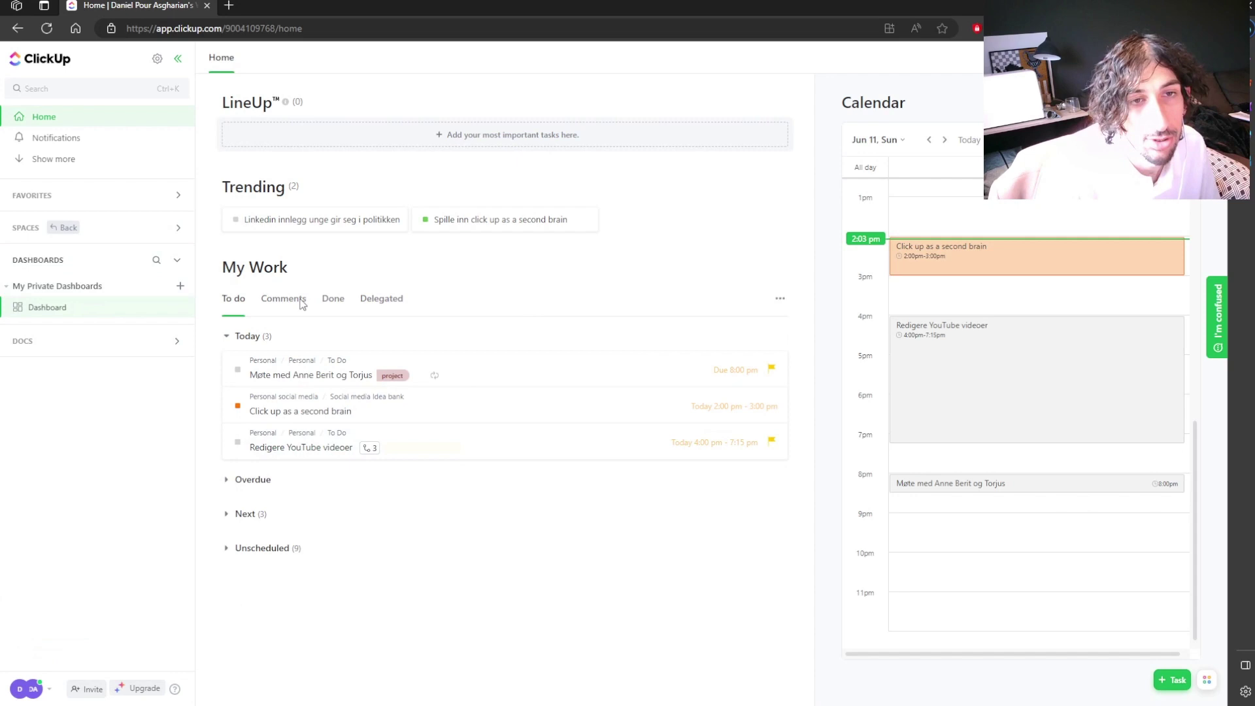
pyautogui.click(103, 307)
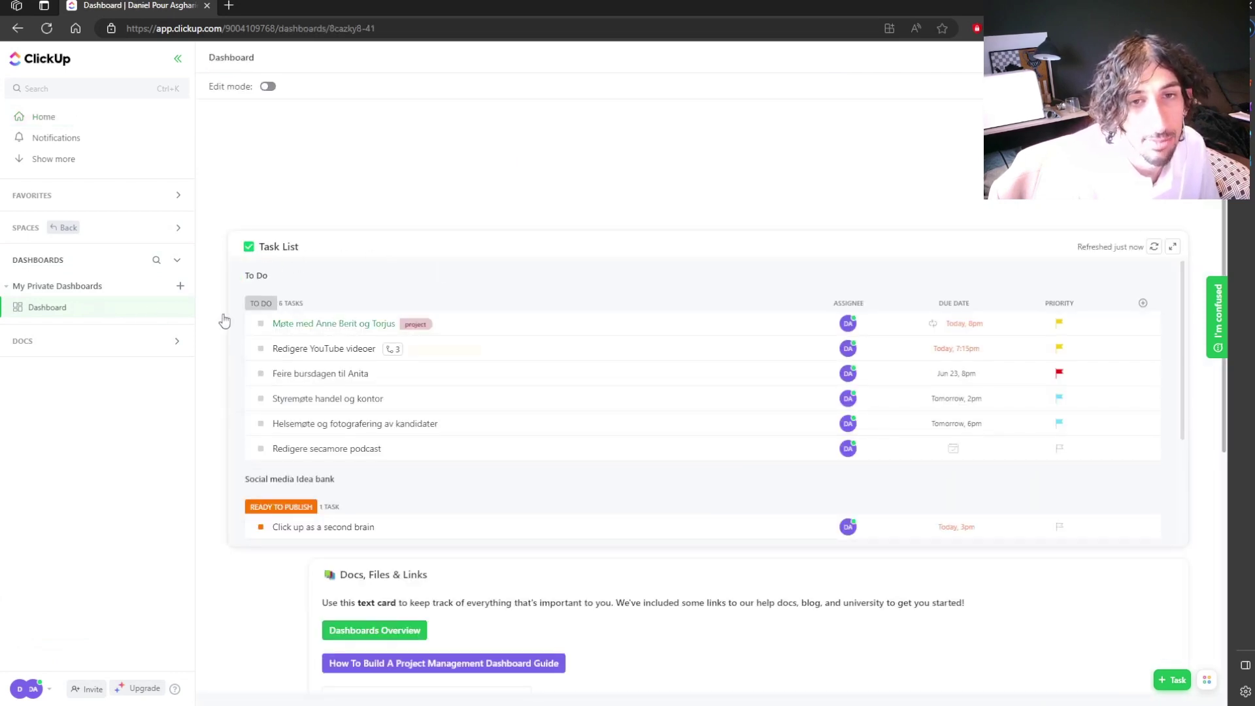
pyautogui.scroll(-3, 388, 339)
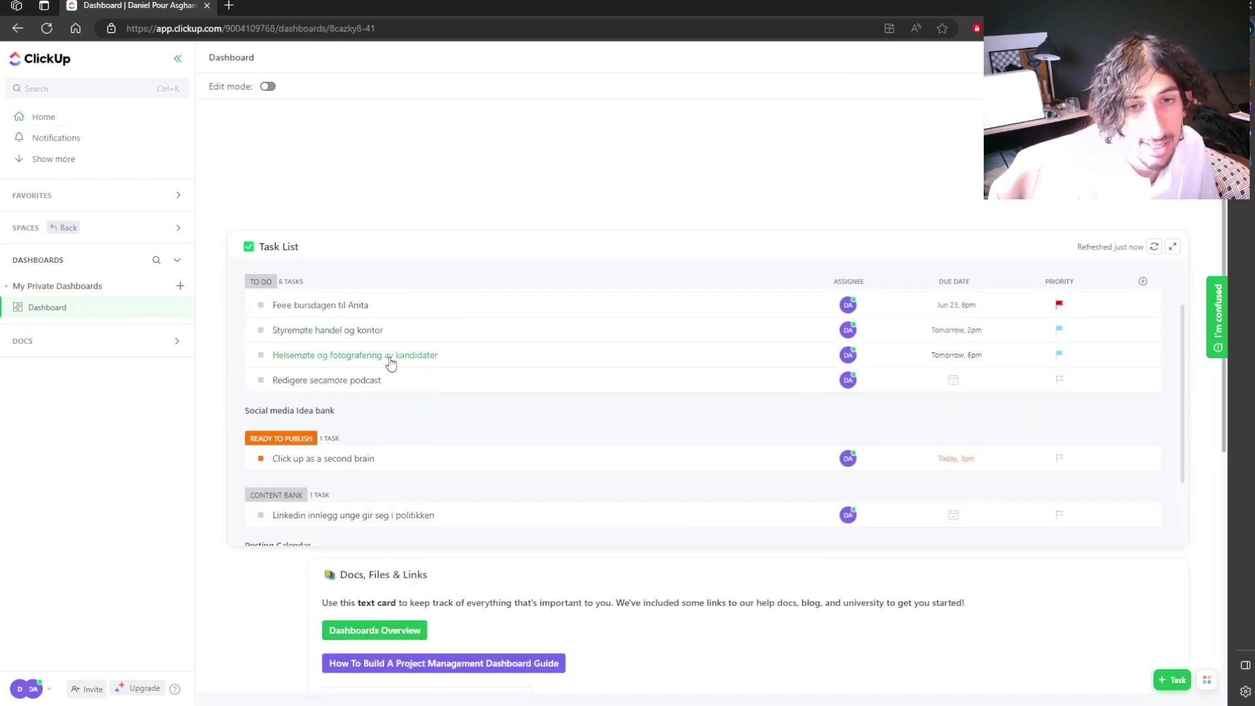
pyautogui.scroll(-3, 337, 431)
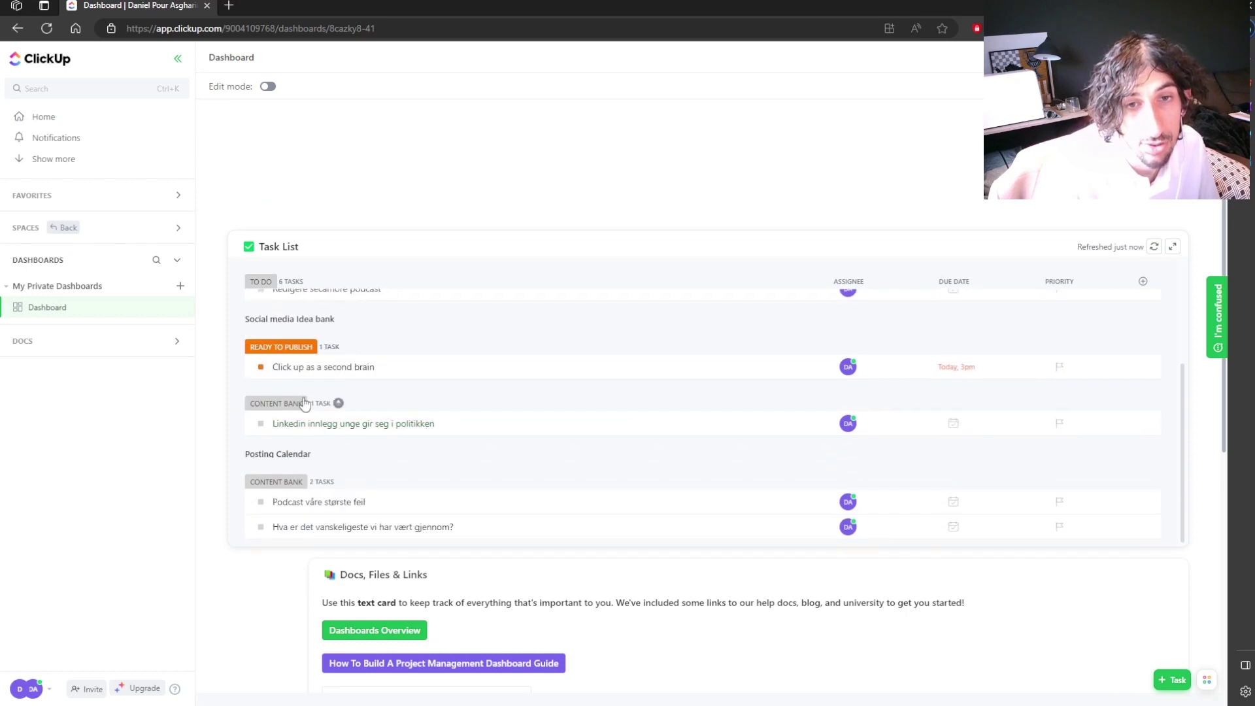
pyautogui.scroll(-4, 327, 418)
pyautogui.scroll(-2, 294, 396)
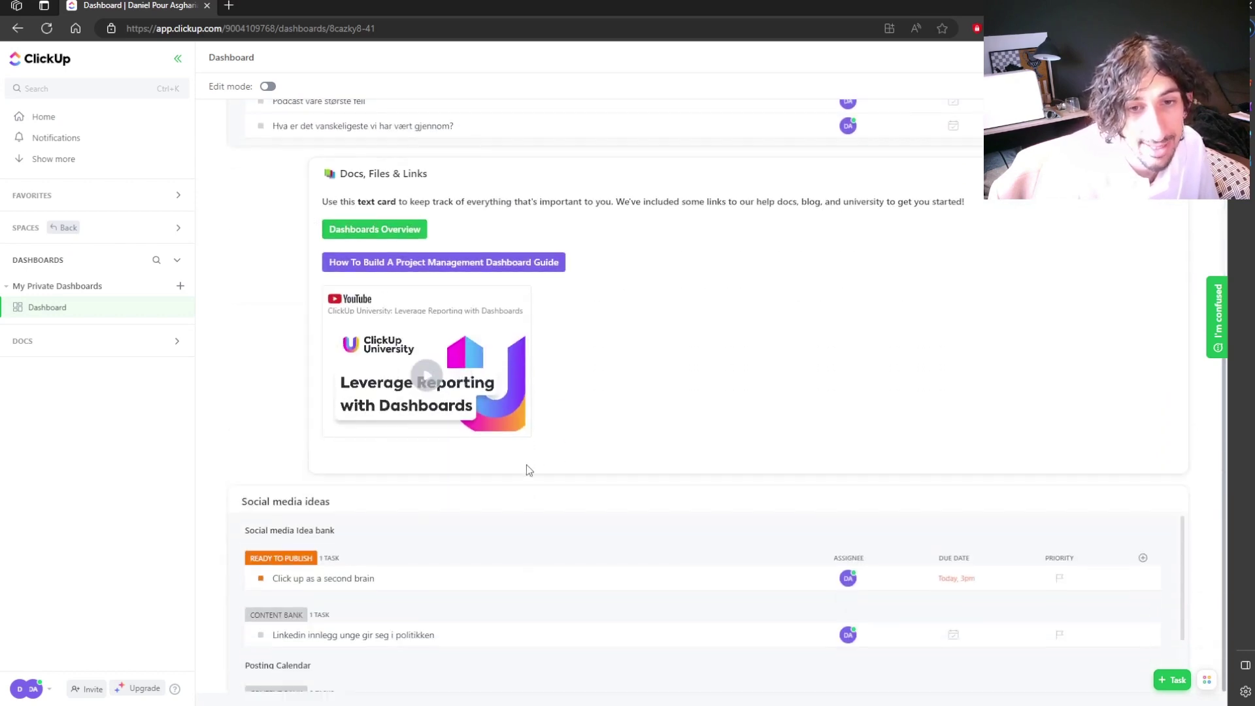
pyautogui.scroll(-2, 402, 605)
pyautogui.scroll(2, 402, 588)
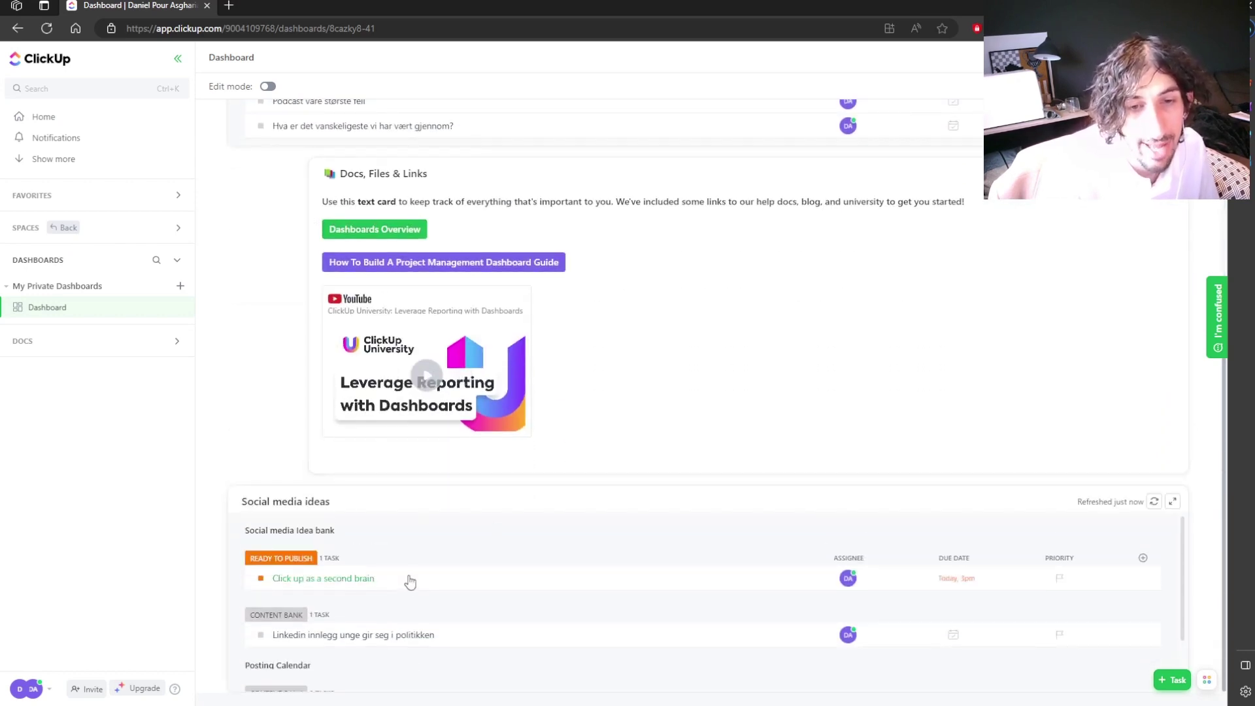
pyautogui.scroll(-1, 407, 580)
pyautogui.scroll(-1, 406, 575)
pyautogui.scroll(1, 644, 448)
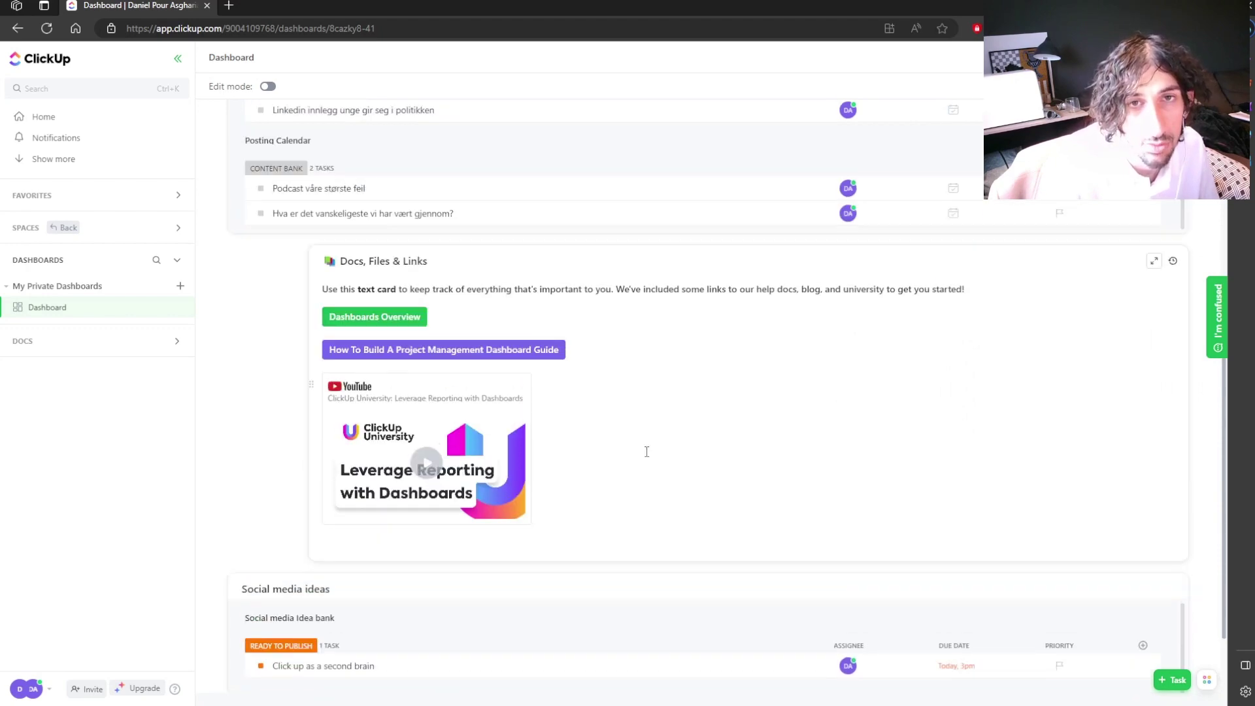
pyautogui.scroll(4, 652, 451)
pyautogui.scroll(2, 417, 374)
pyautogui.scroll(1, 416, 374)
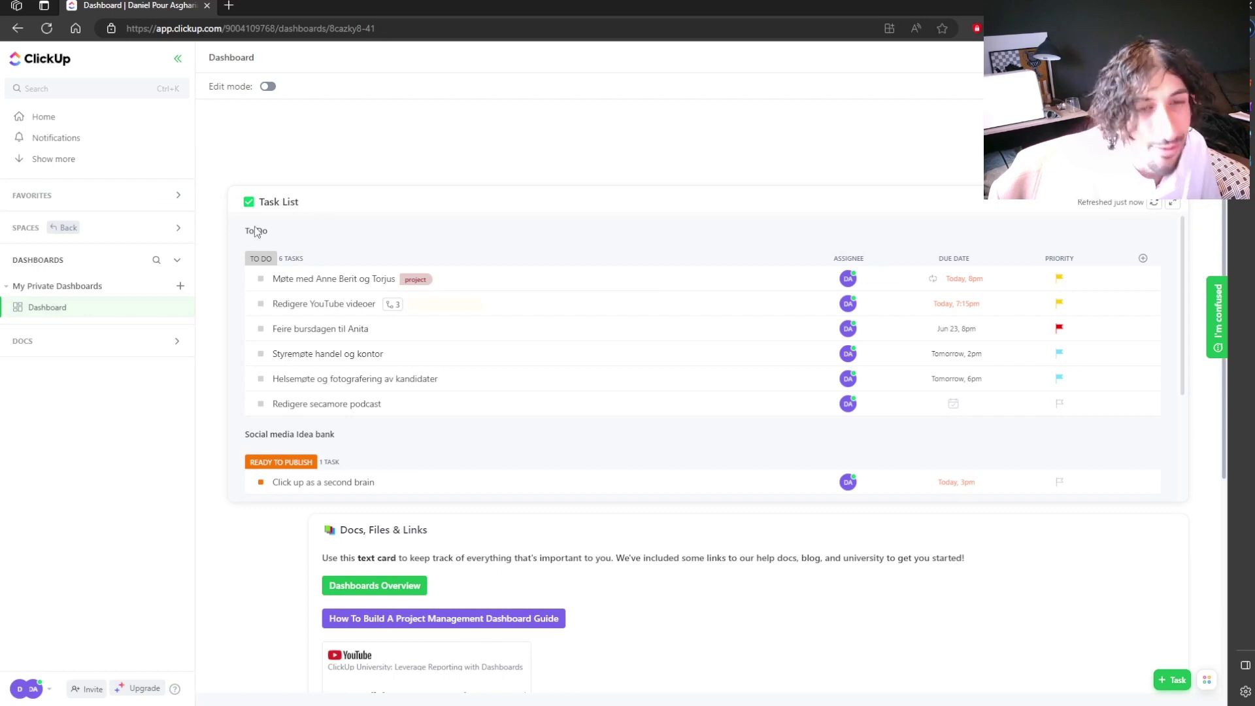
# Step: Bring up a blank + Task form, check its Create task options, and expand Spaces
pyautogui.click(1180, 691)
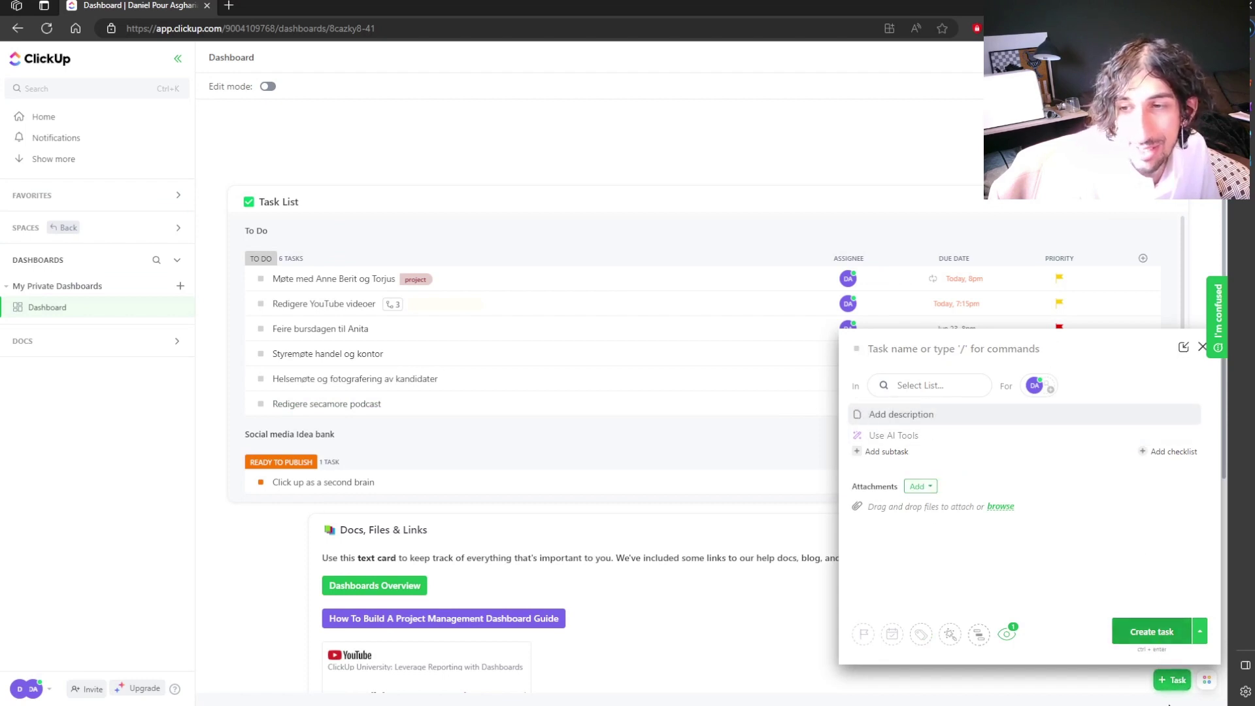
pyautogui.click(1201, 637)
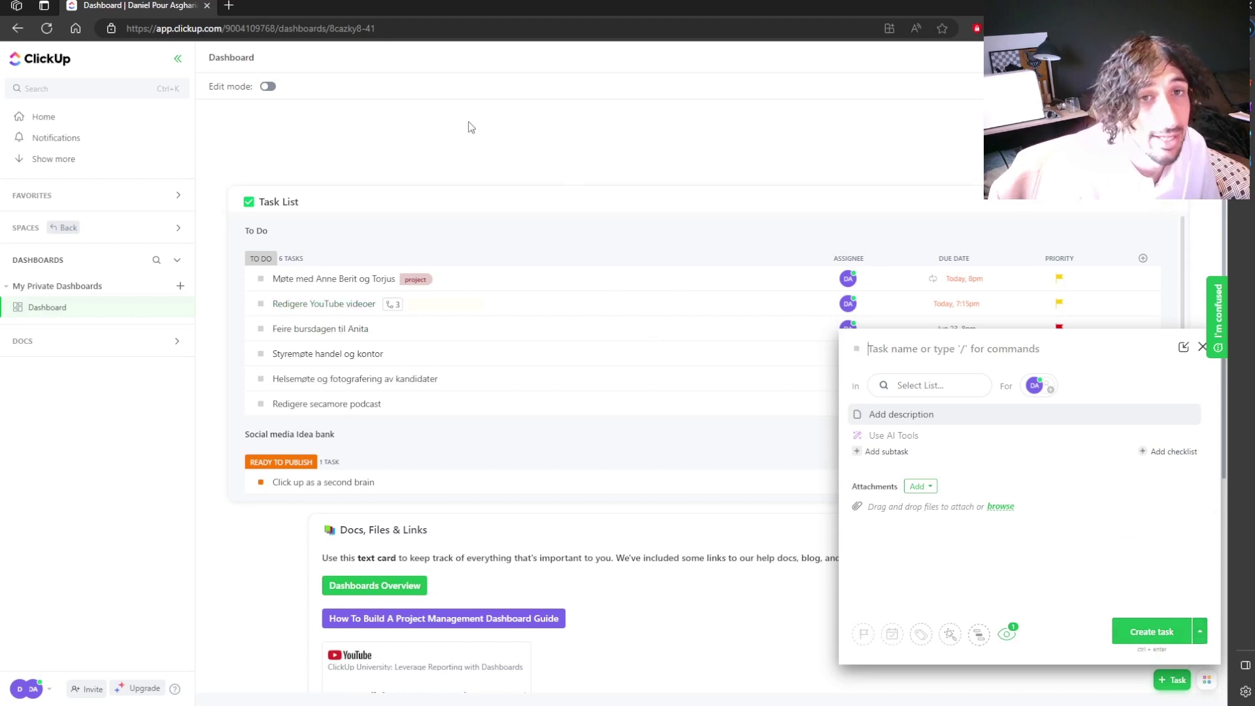
pyautogui.click(82, 229)
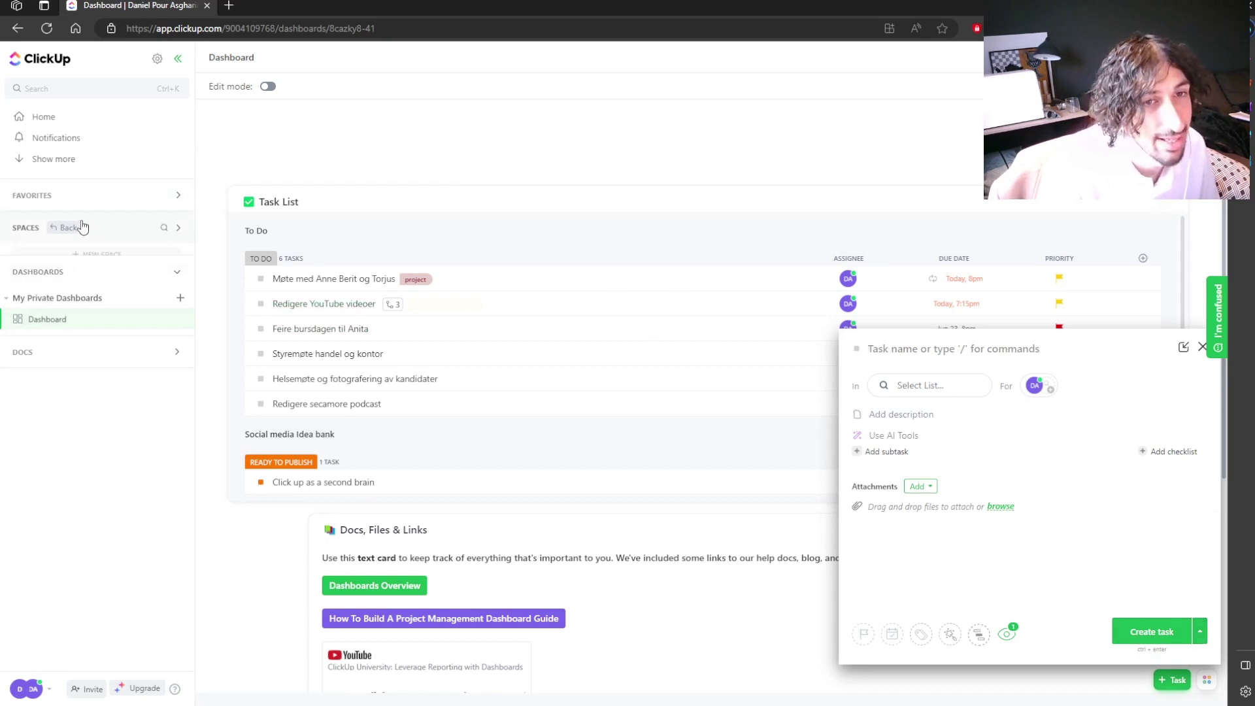
# Step: Open the Everything view, close the new-task form, and expand the Personal space folder
pyautogui.click(79, 277)
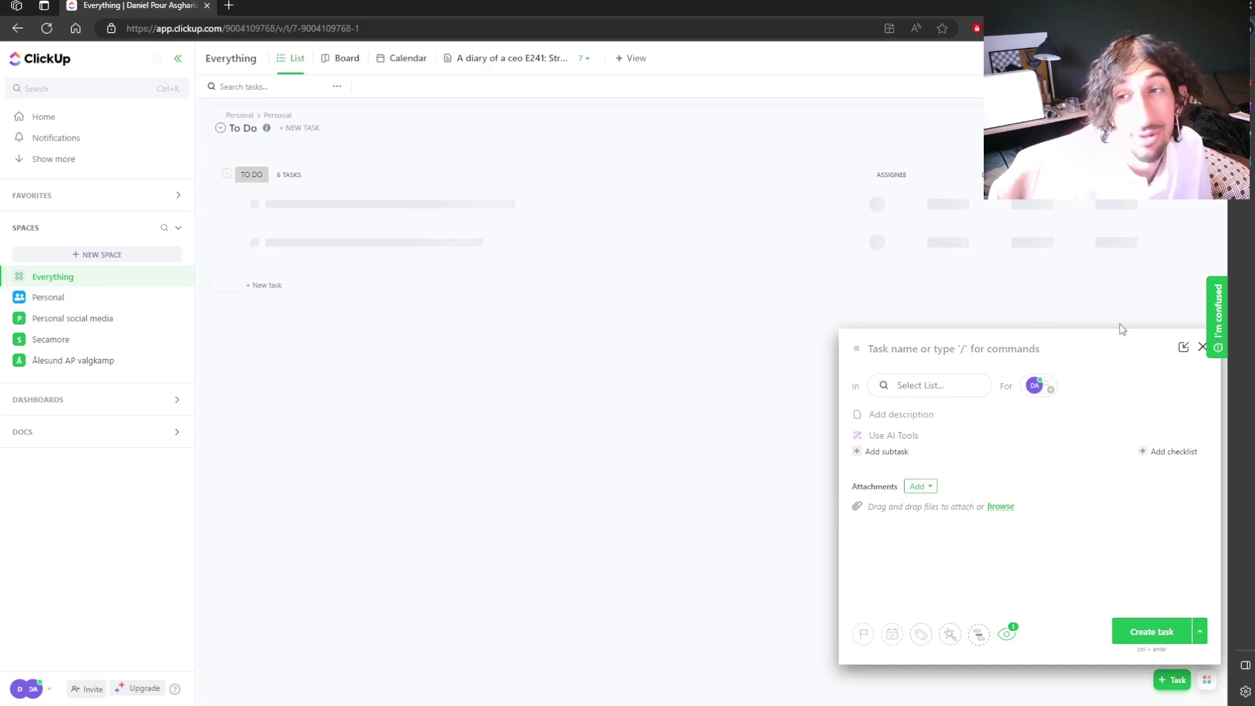
pyautogui.click(1200, 348)
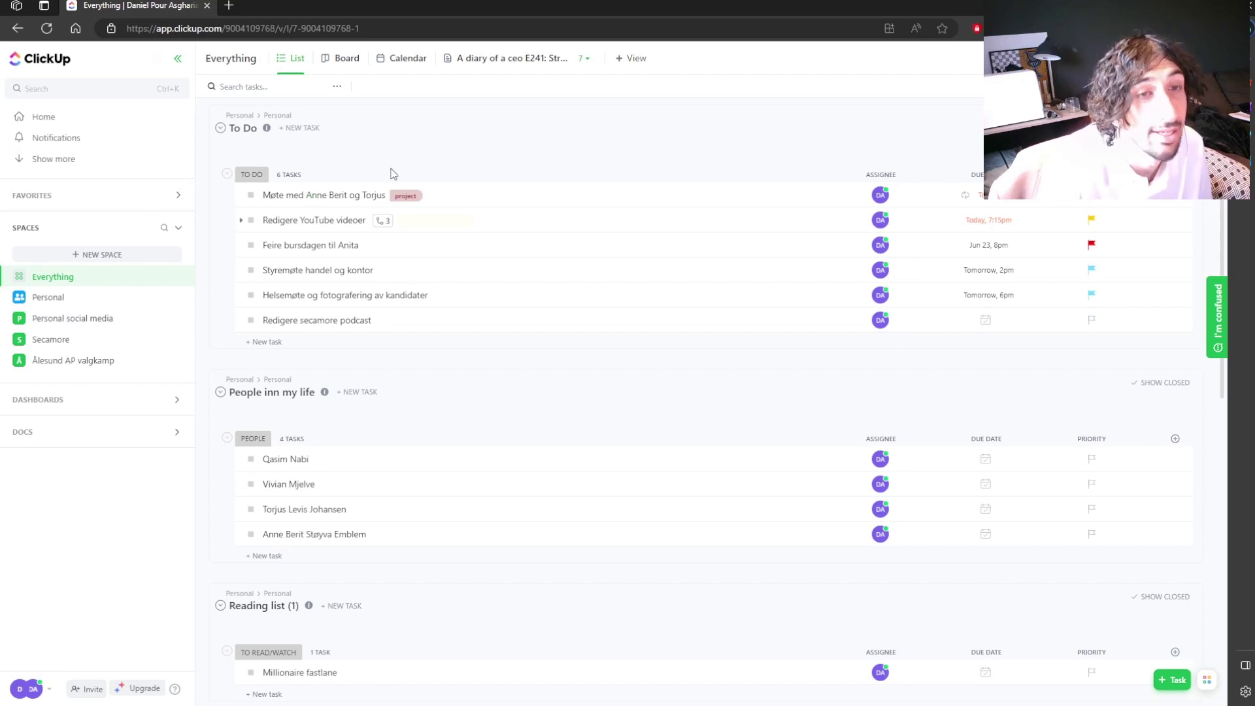
pyautogui.click(87, 303)
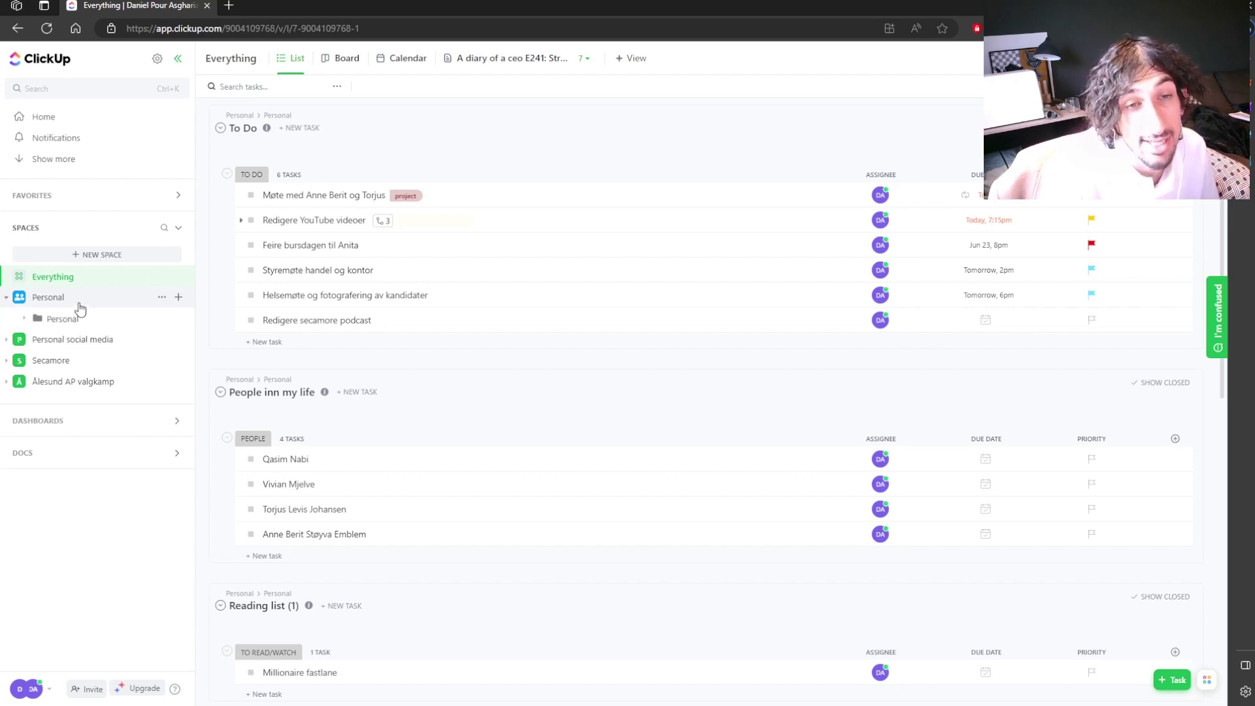
pyautogui.click(68, 320)
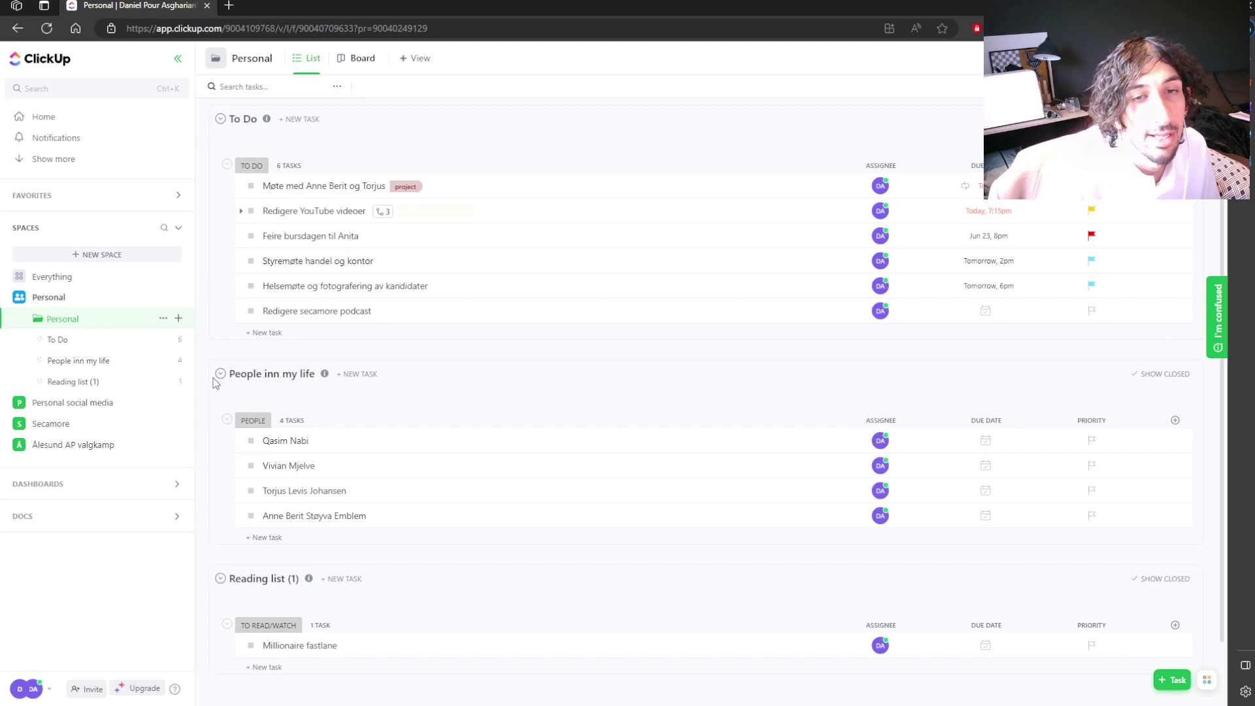
# Step: Collapse People inn my life, view the To Do and Reading list lists, then show all docs
pyautogui.click(220, 374)
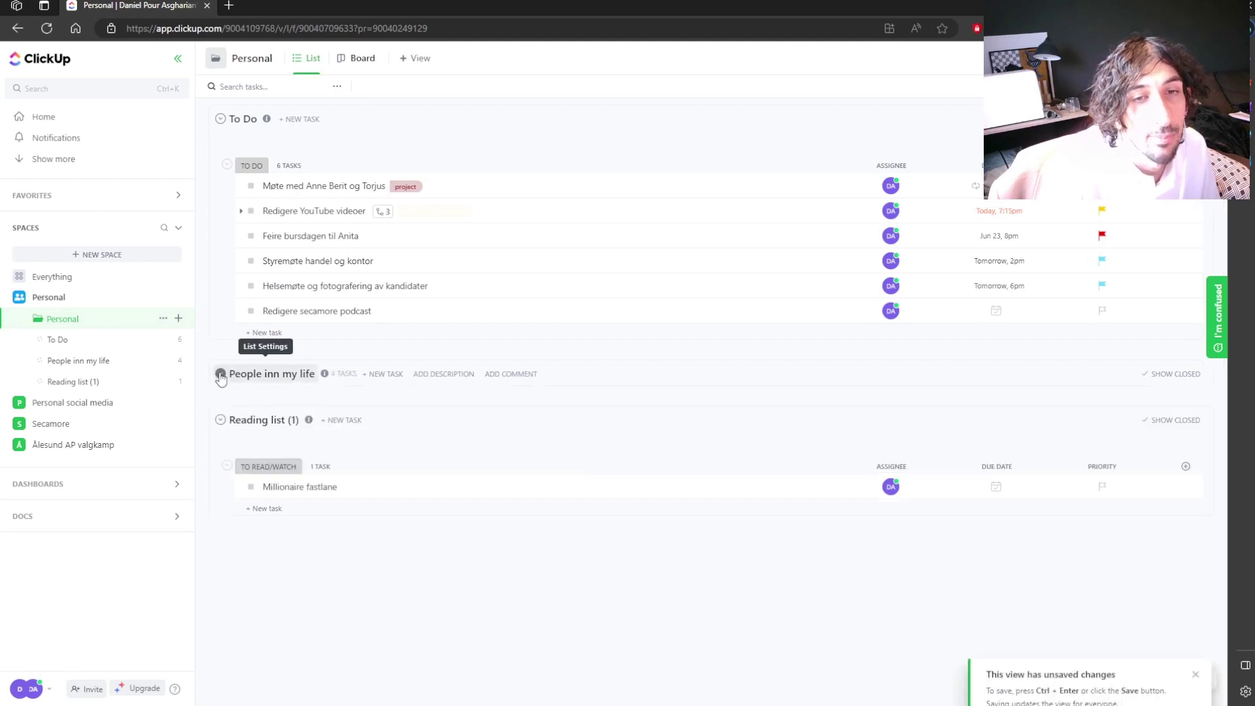
pyautogui.click(63, 340)
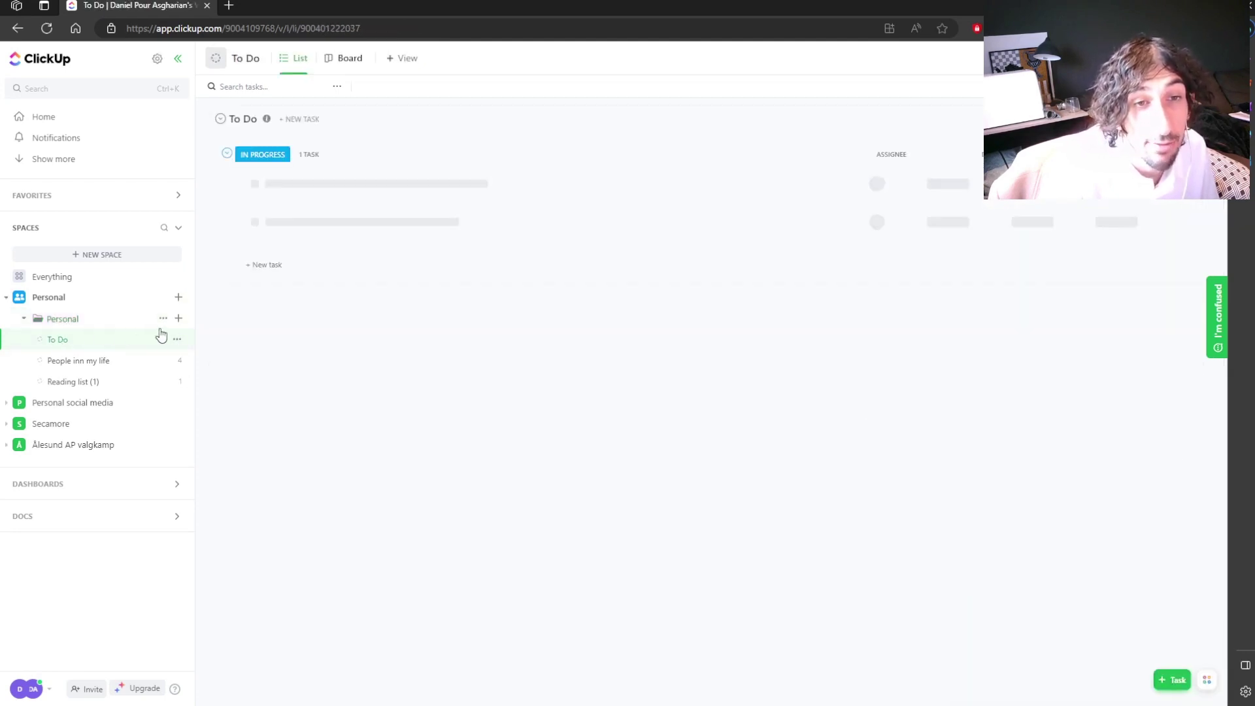
pyautogui.click(101, 386)
pyautogui.click(81, 516)
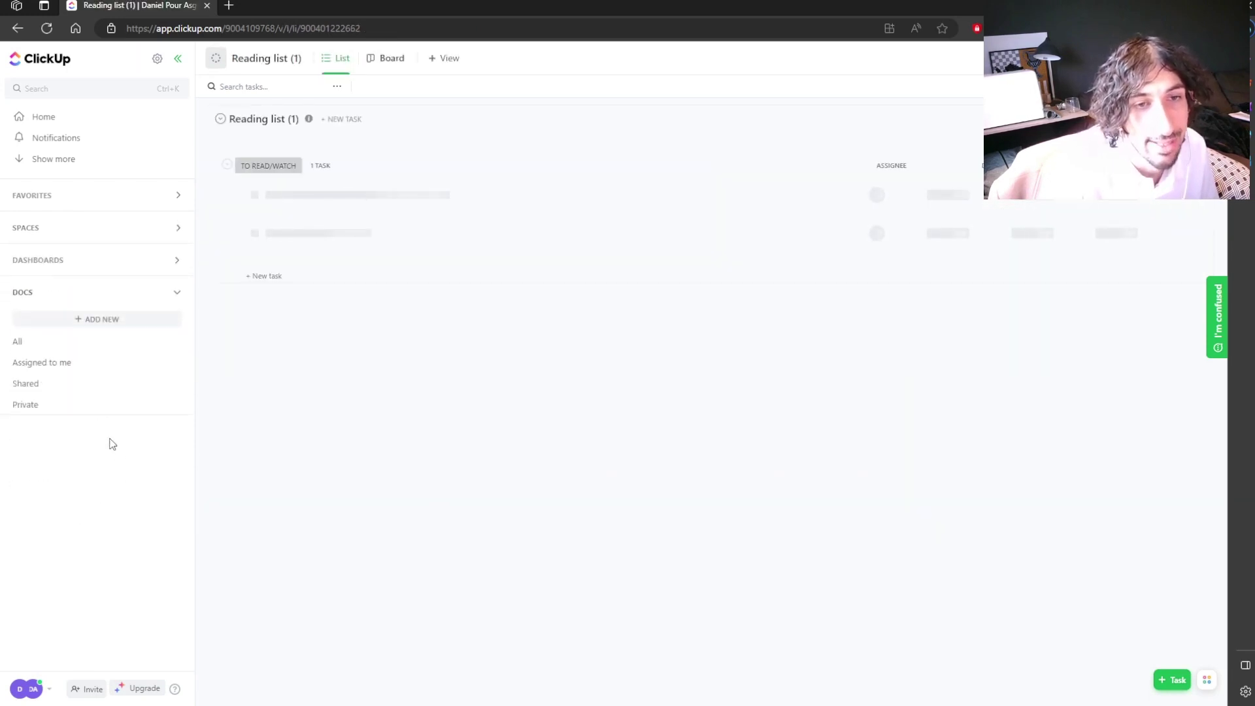
pyautogui.click(56, 345)
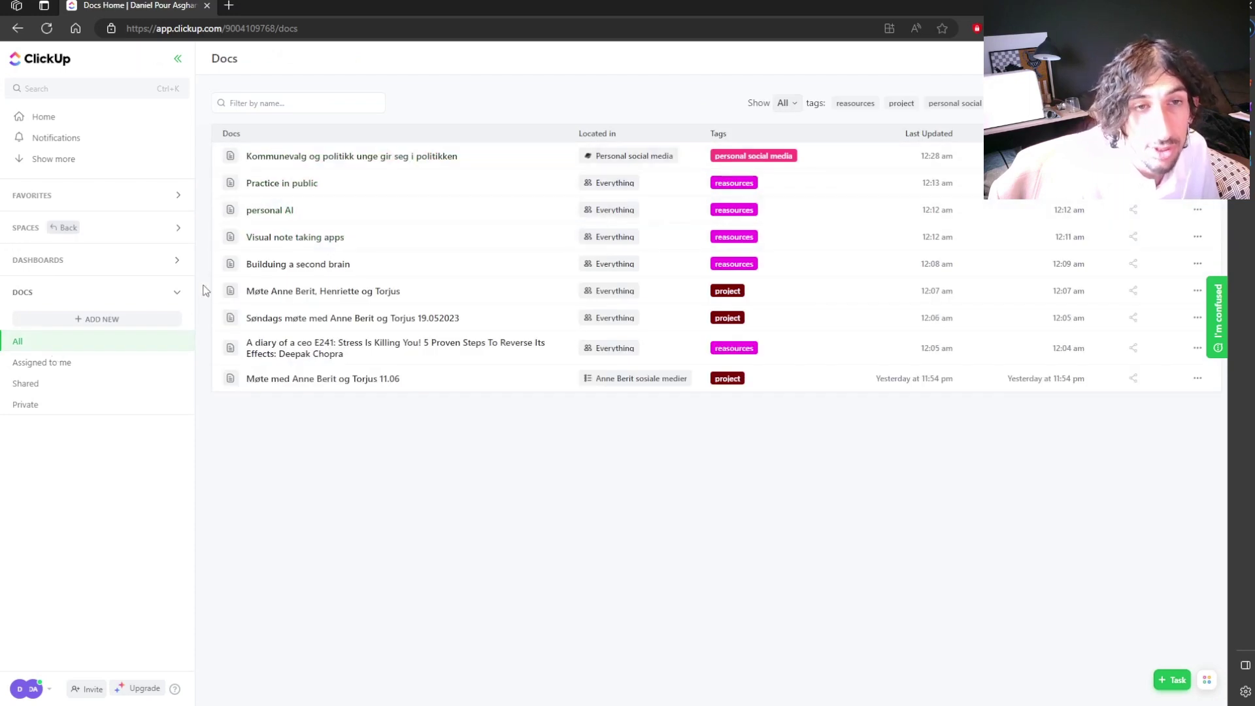
# Step: Expand Spaces and go to the Personal social media space holding the Kommunevalg doc
pyautogui.click(140, 230)
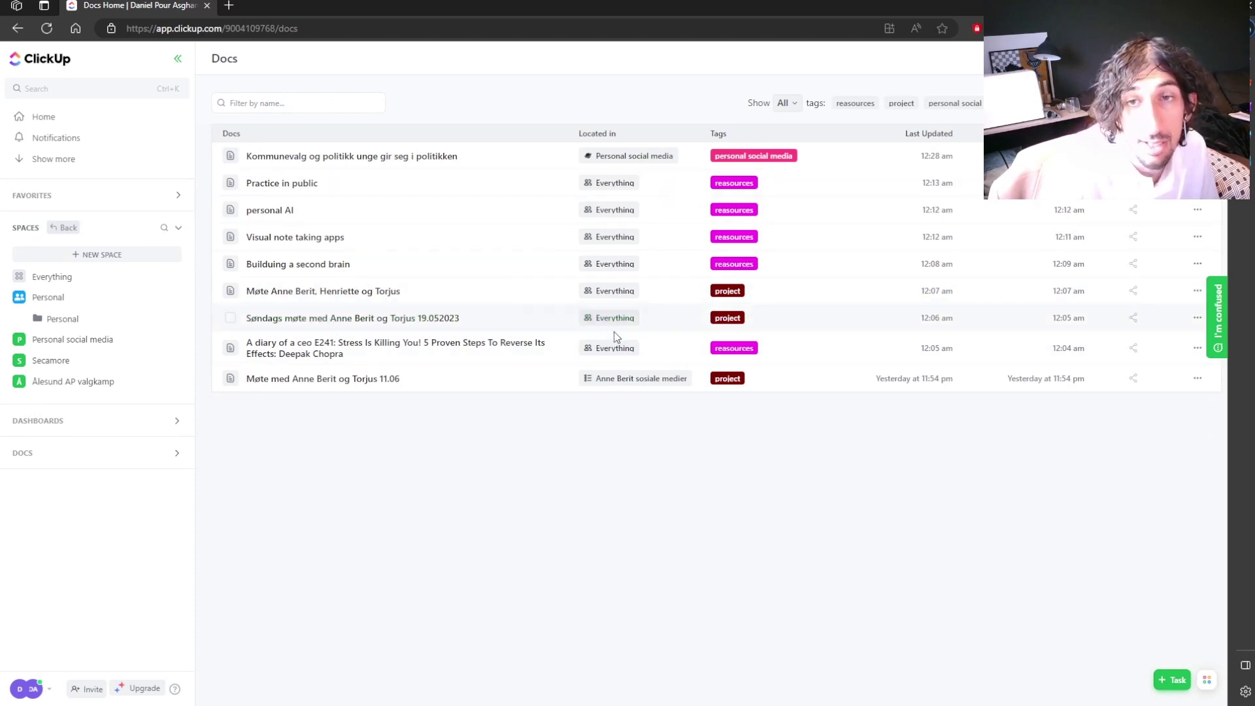
pyautogui.moveTo(627, 156)
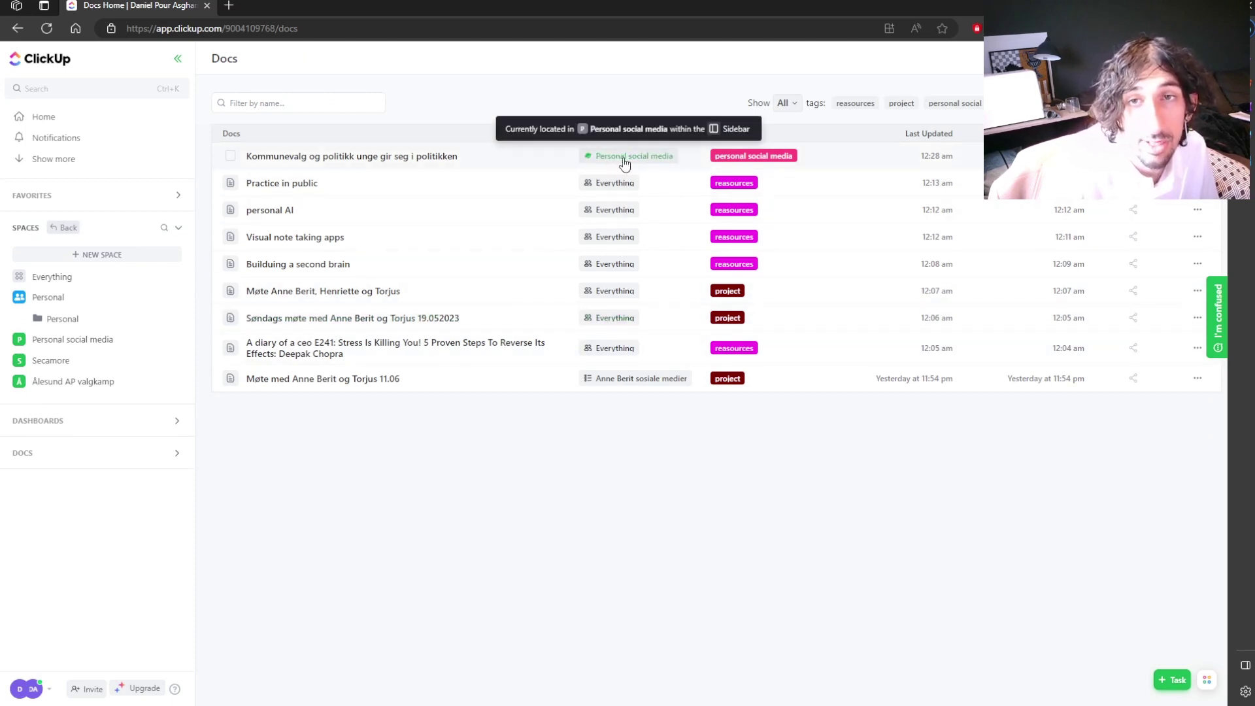
pyautogui.click(98, 341)
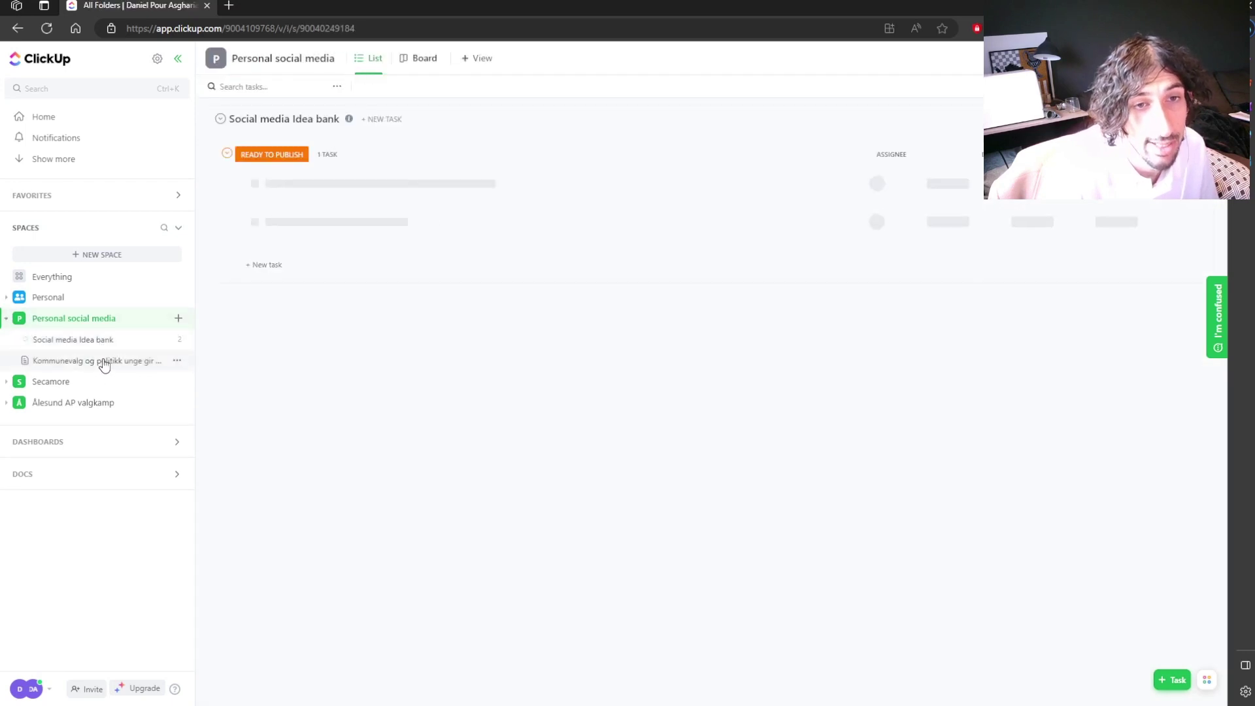
# Step: Open the Kommunevalg og politikk doc and select the first paragraph's opening words to preview block types
pyautogui.click(129, 367)
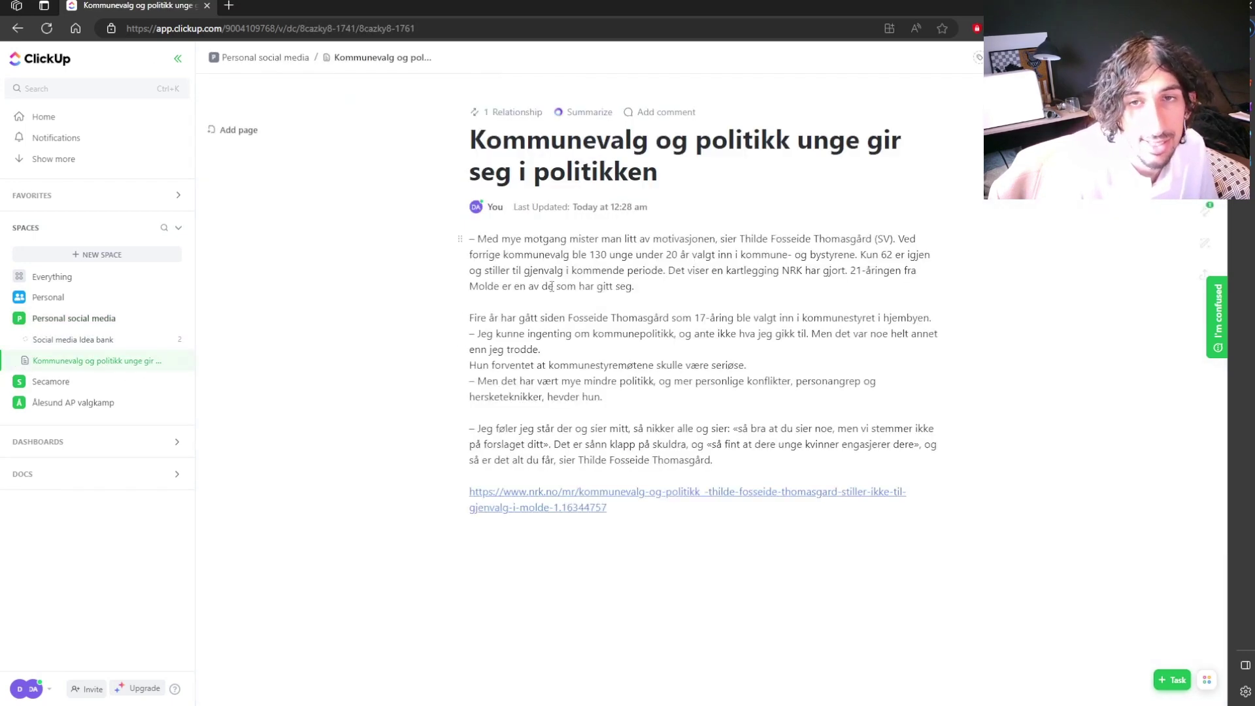
pyautogui.doubleClick(646, 293)
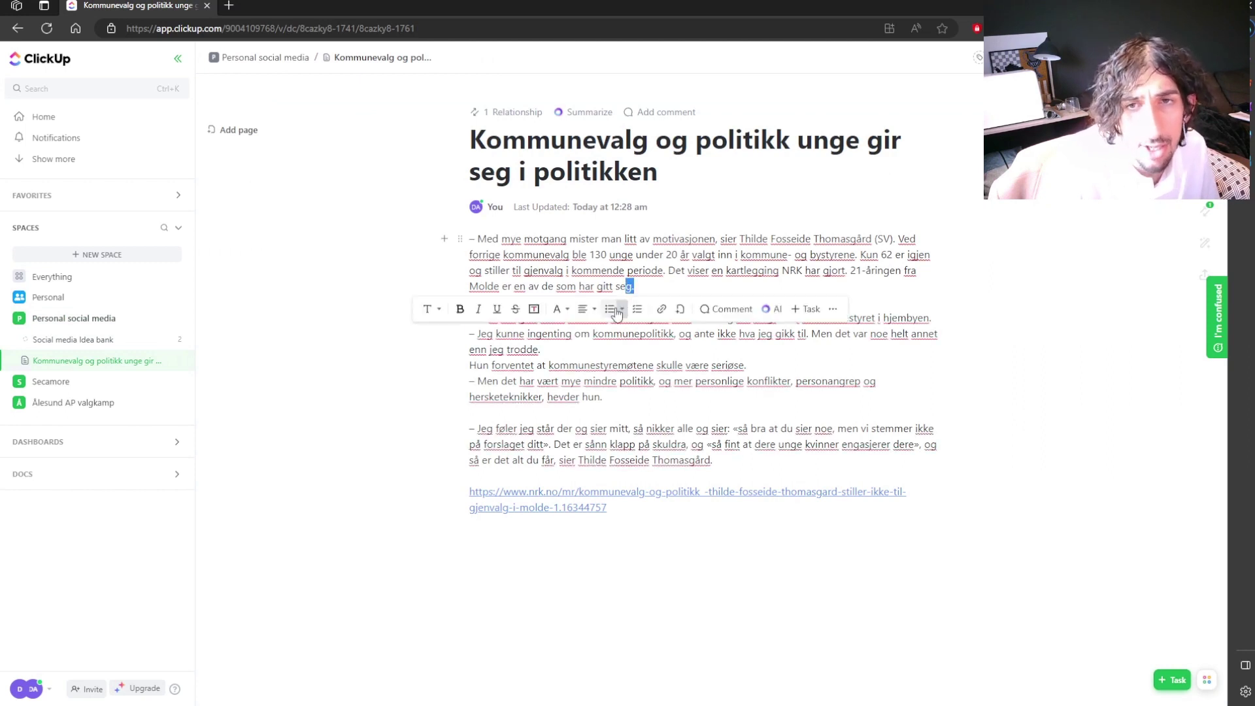
pyautogui.click(645, 269)
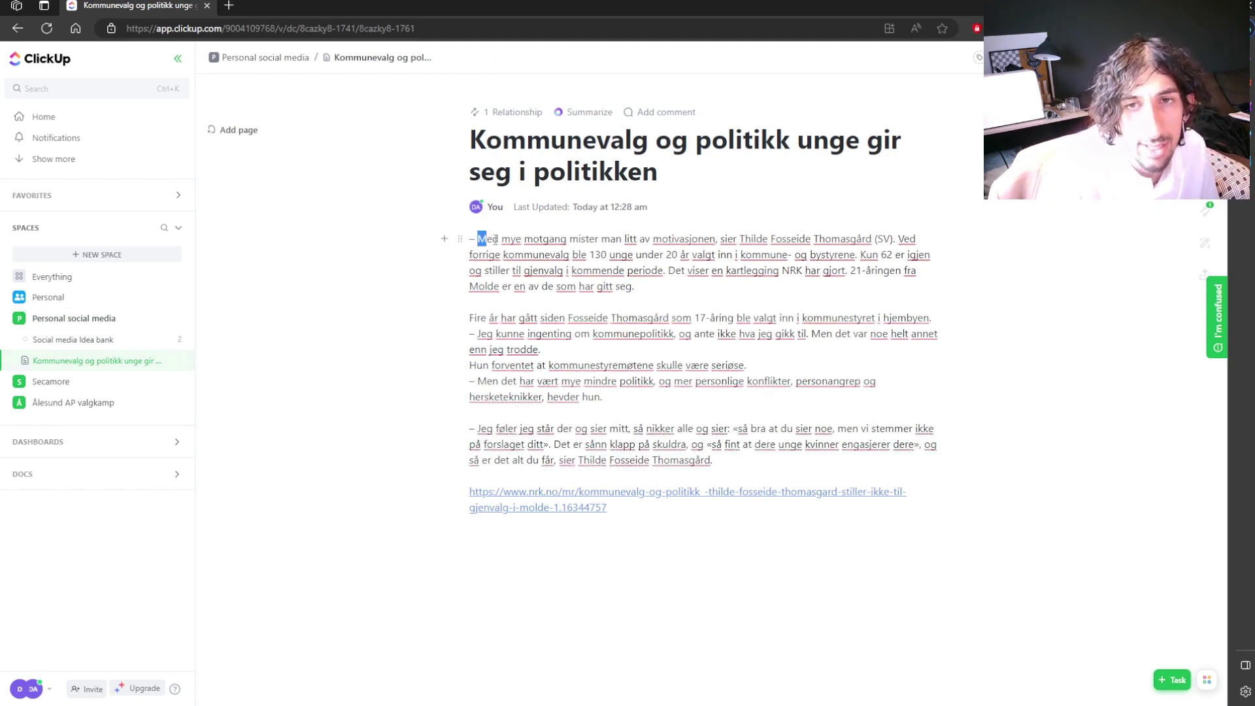
pyautogui.moveTo(494, 240); pyautogui.dragTo(652, 240)
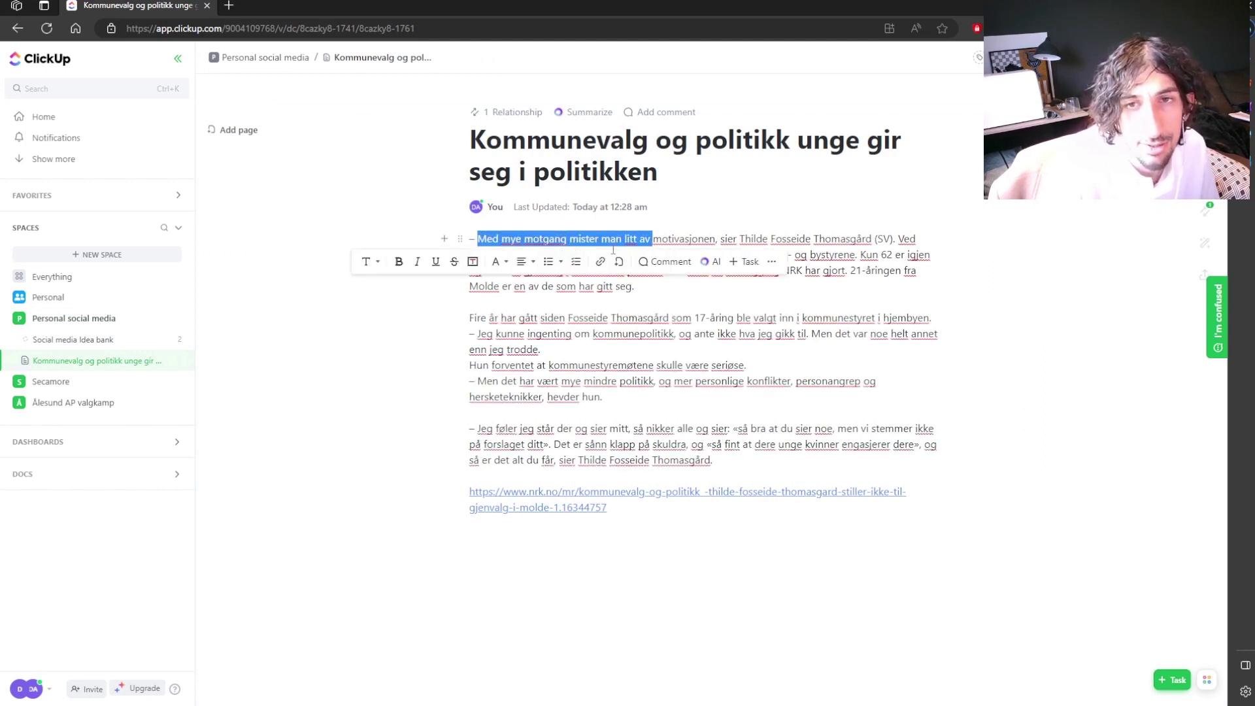
pyautogui.click(368, 263)
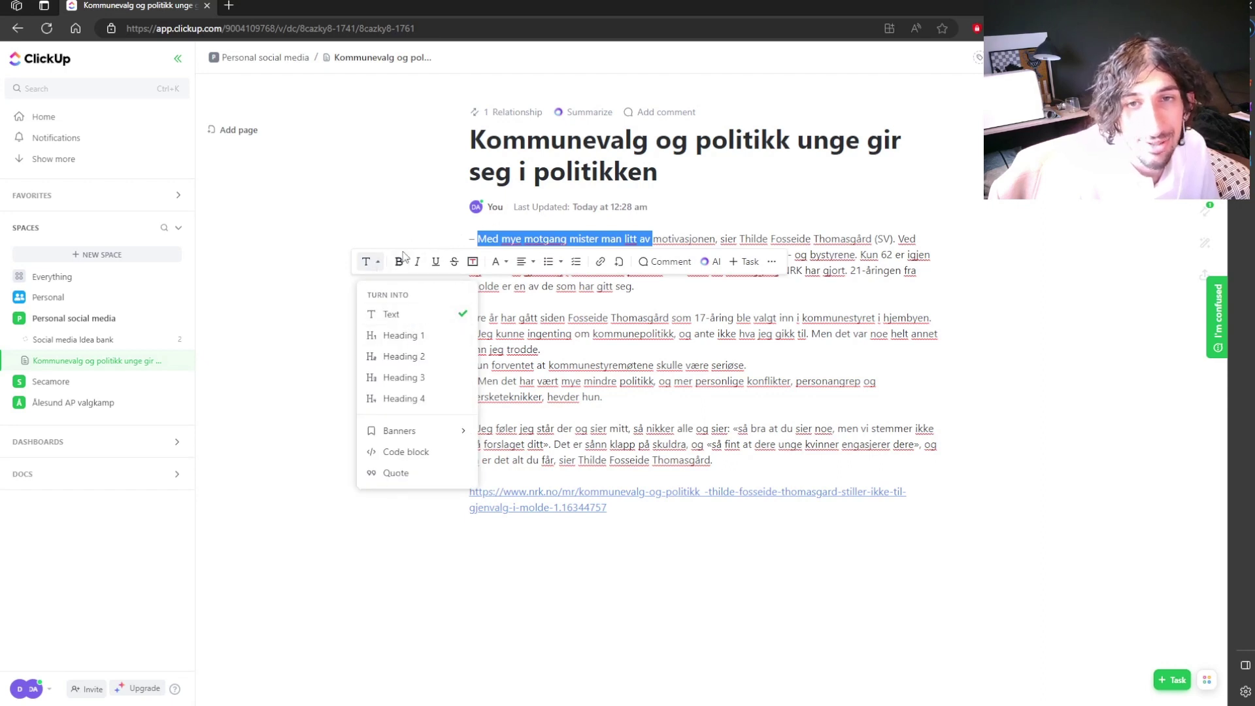
pyautogui.click(446, 228)
# Step: Add a new line below the NRK link, briefly making it Heading 1 before reverting to plain text
pyautogui.click(684, 537)
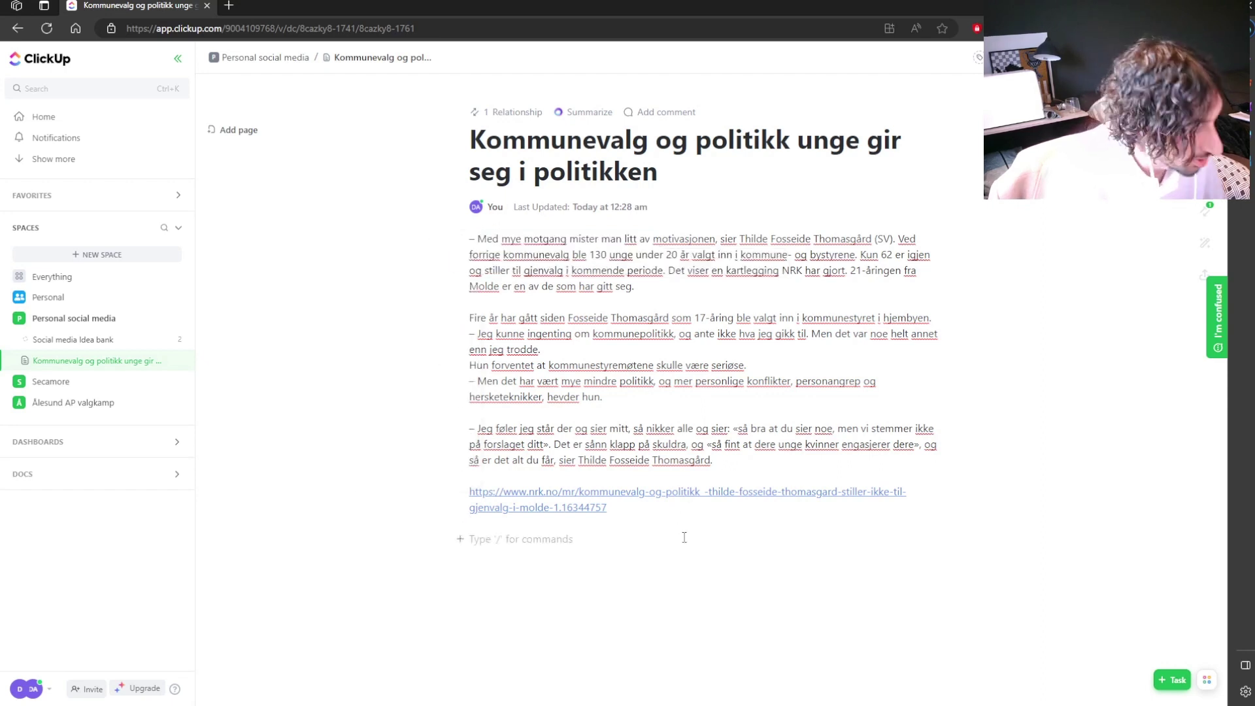
pyautogui.write('#')
pyautogui.press('space')
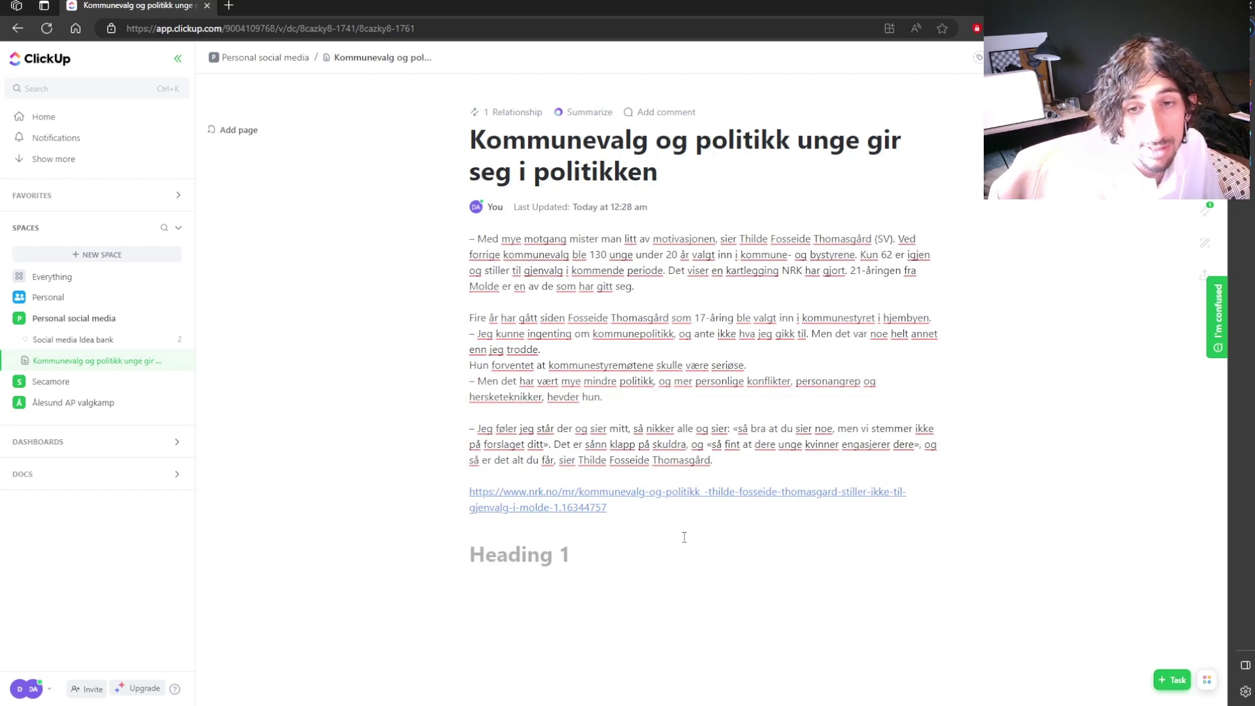
pyautogui.press('BackSpace')
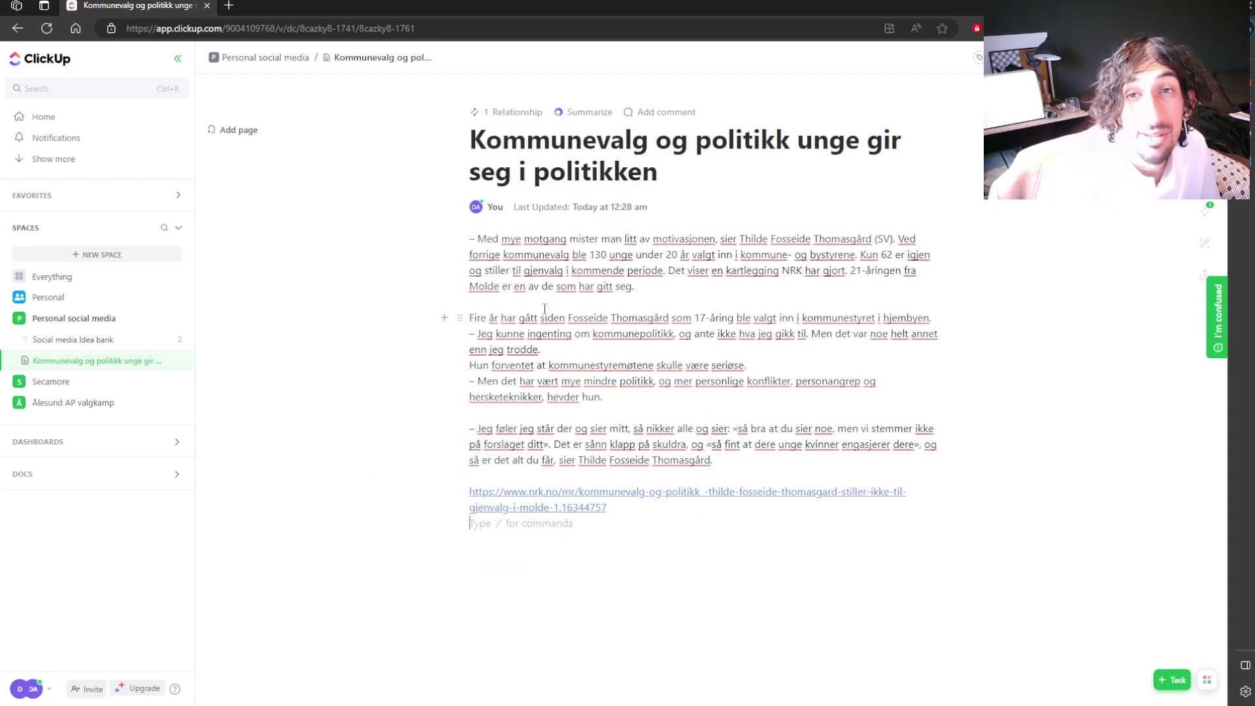
pyautogui.moveTo(519, 116)
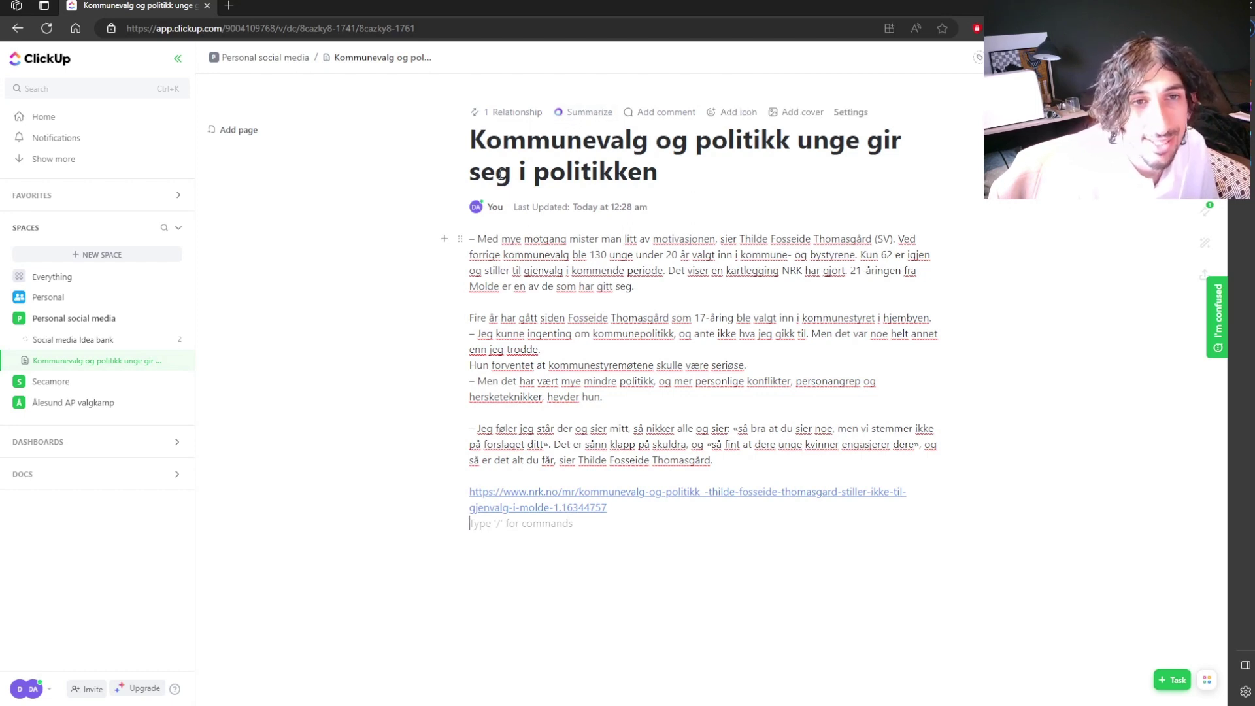
pyautogui.click(522, 117)
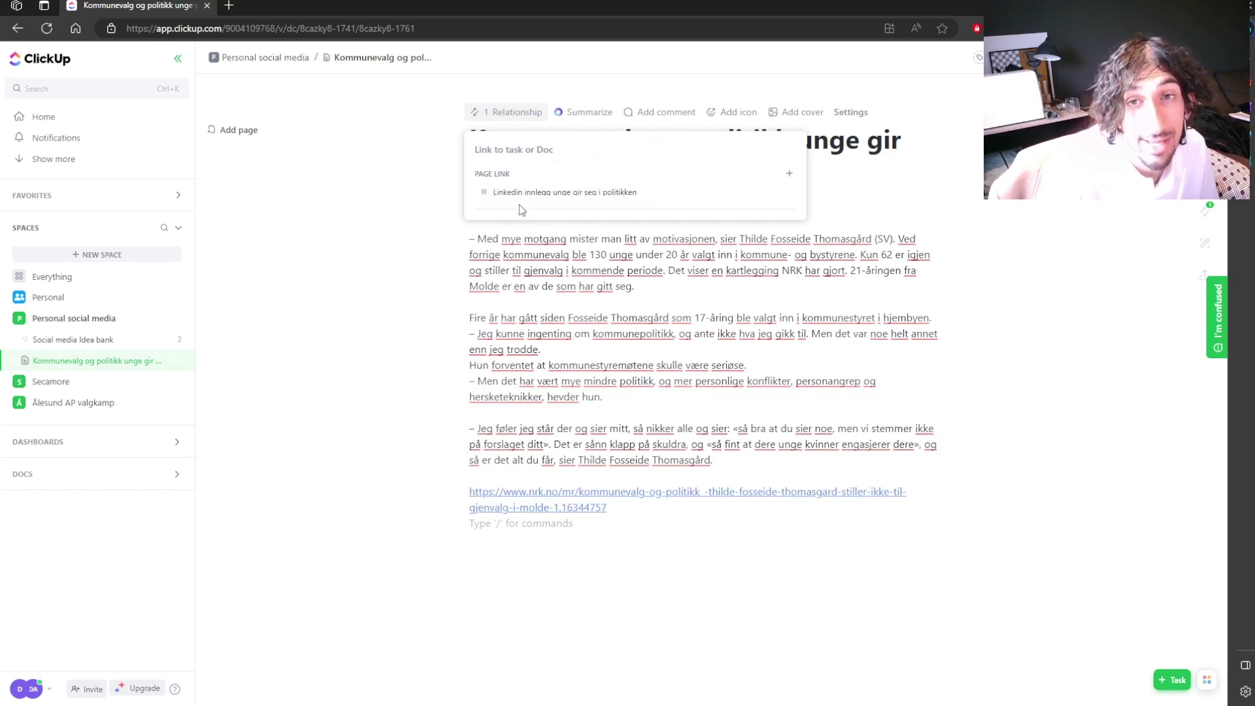
pyautogui.click(790, 344)
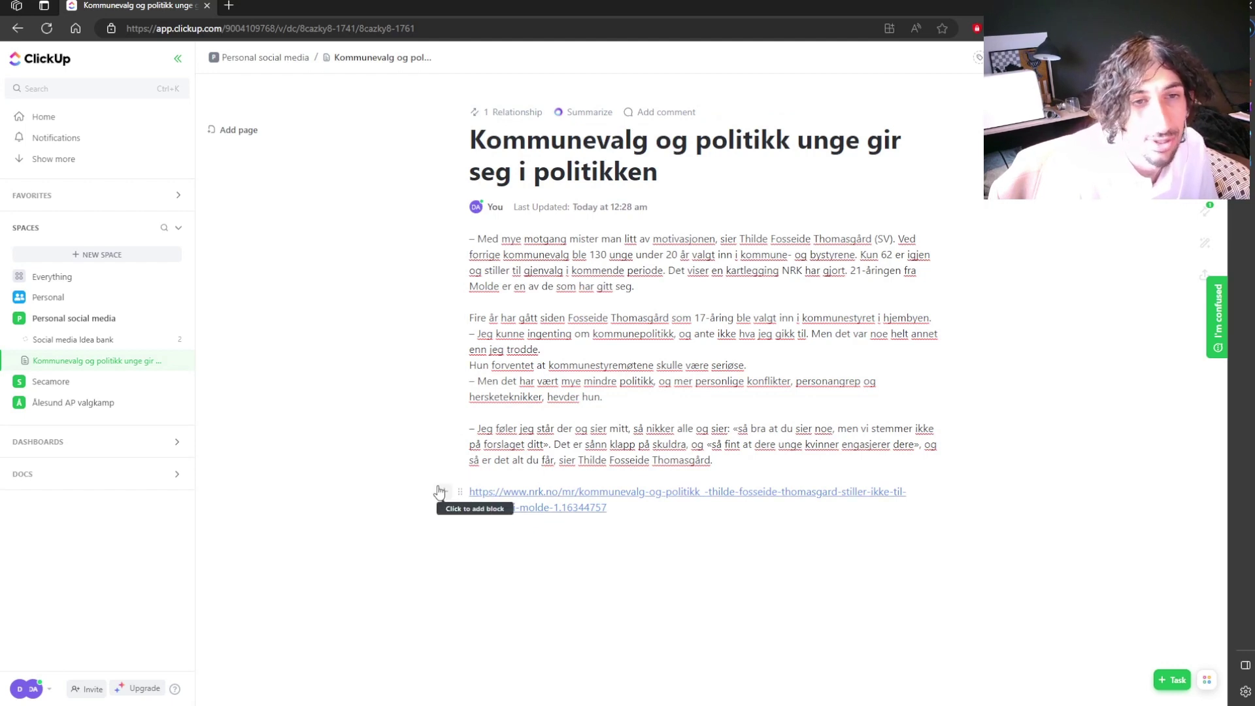
# Step: Look through the Secamore space and Everything view, then land on Home
pyautogui.click(8, 321)
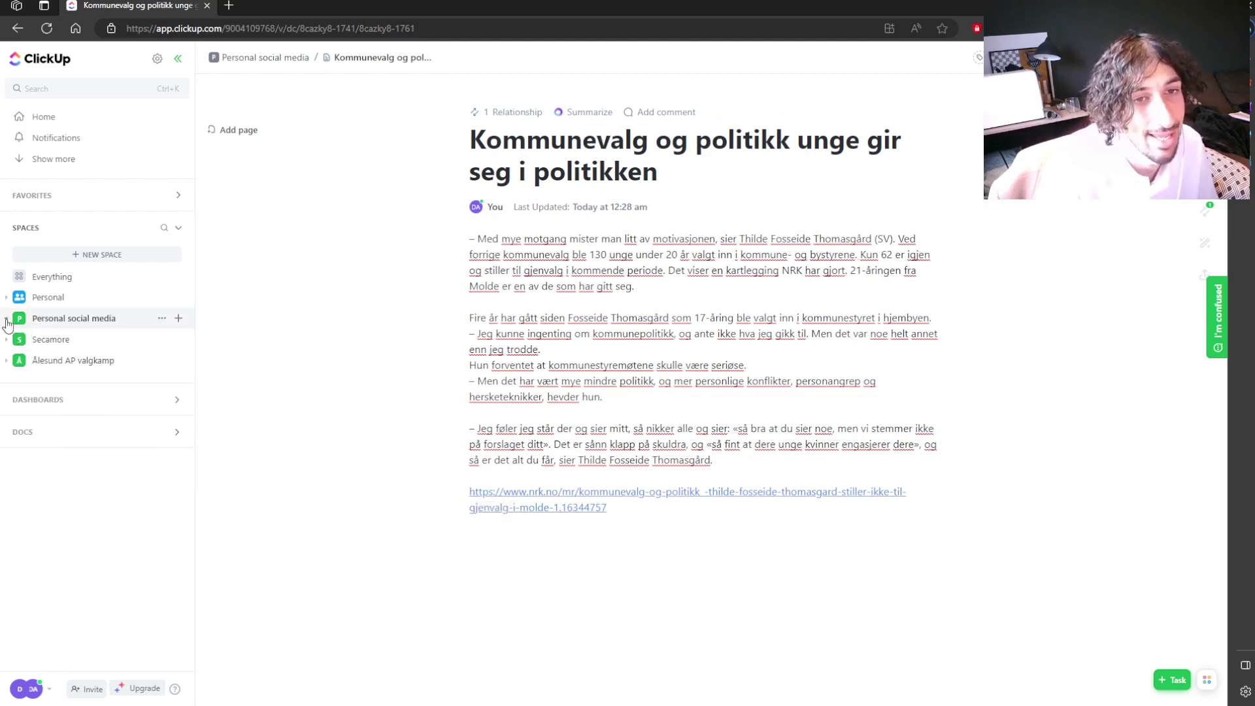
pyautogui.click(61, 340)
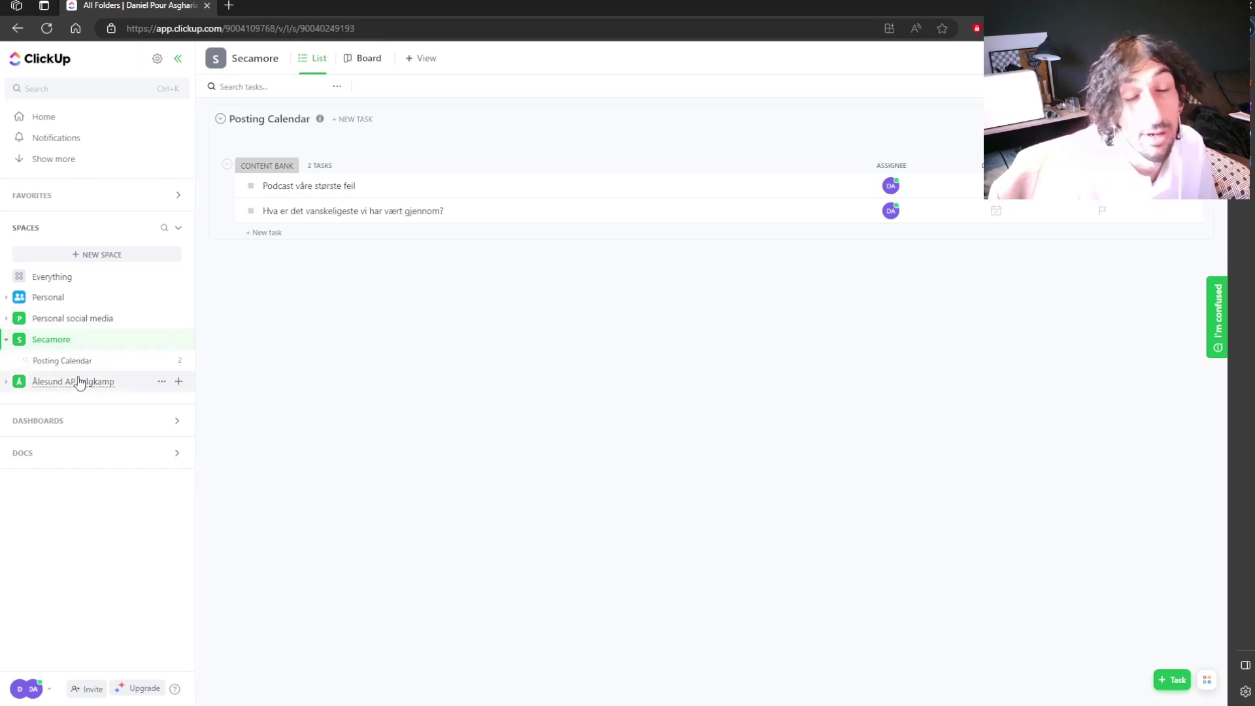
pyautogui.click(8, 337)
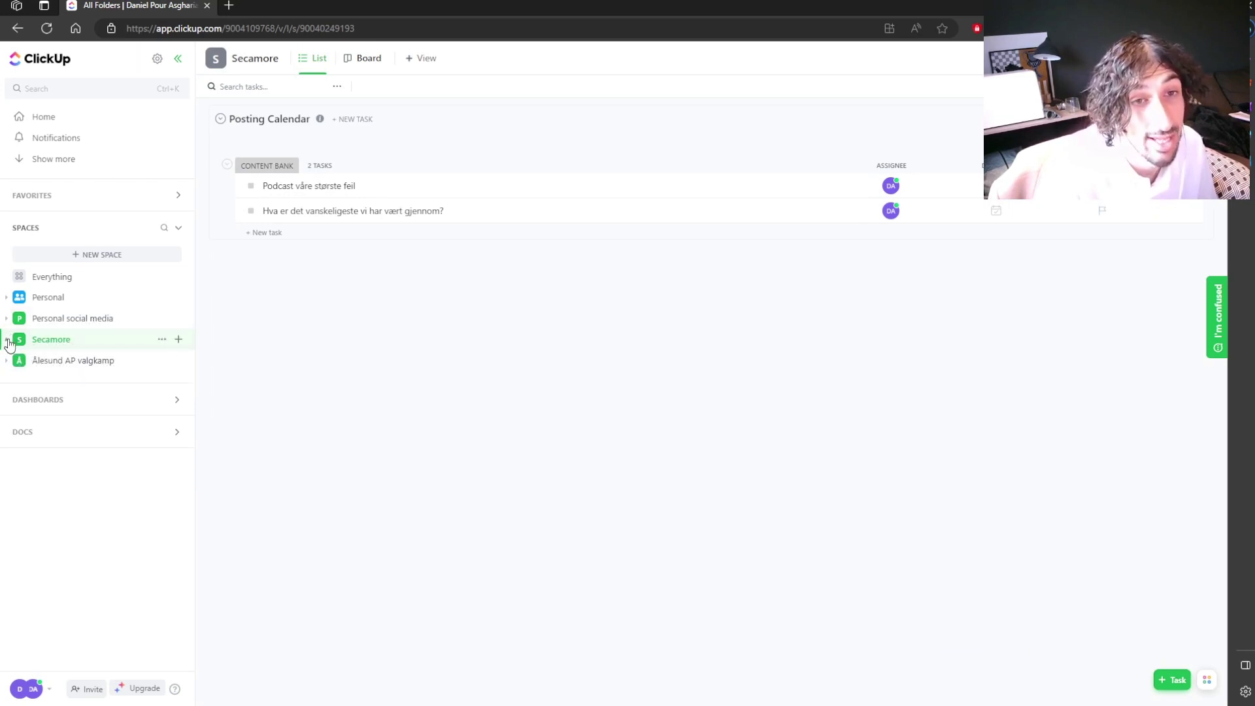
pyautogui.click(72, 280)
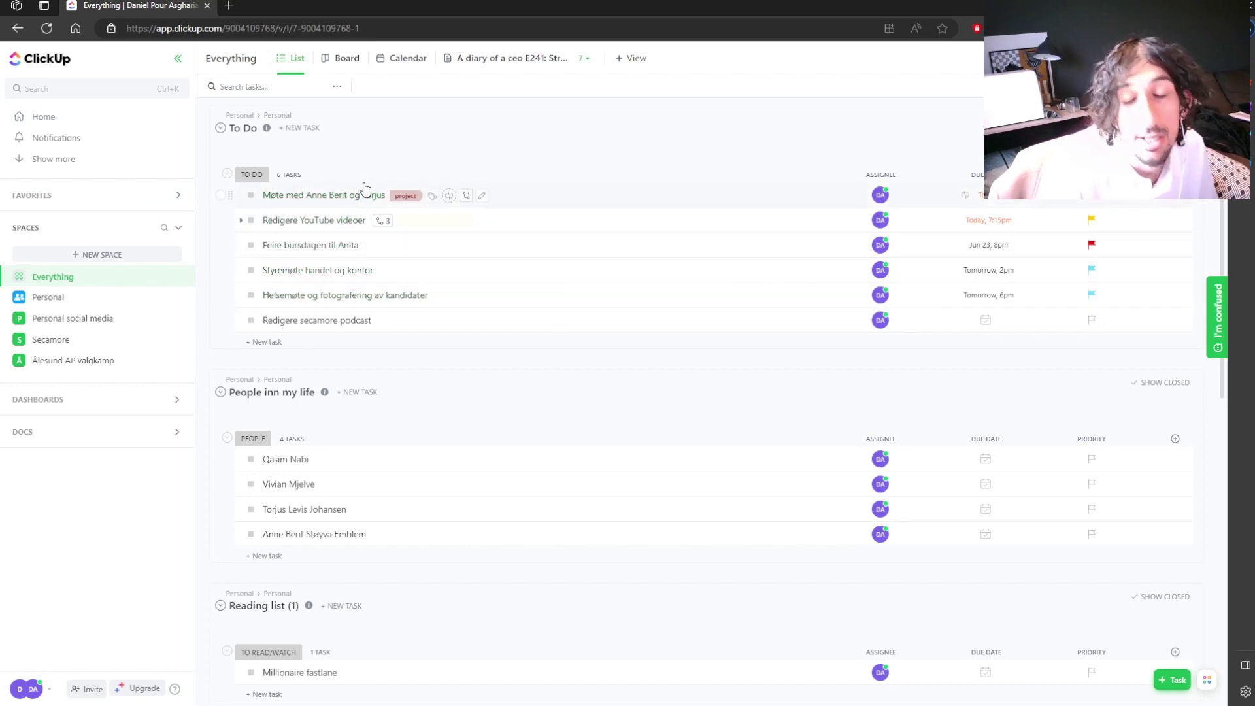
pyautogui.click(68, 118)
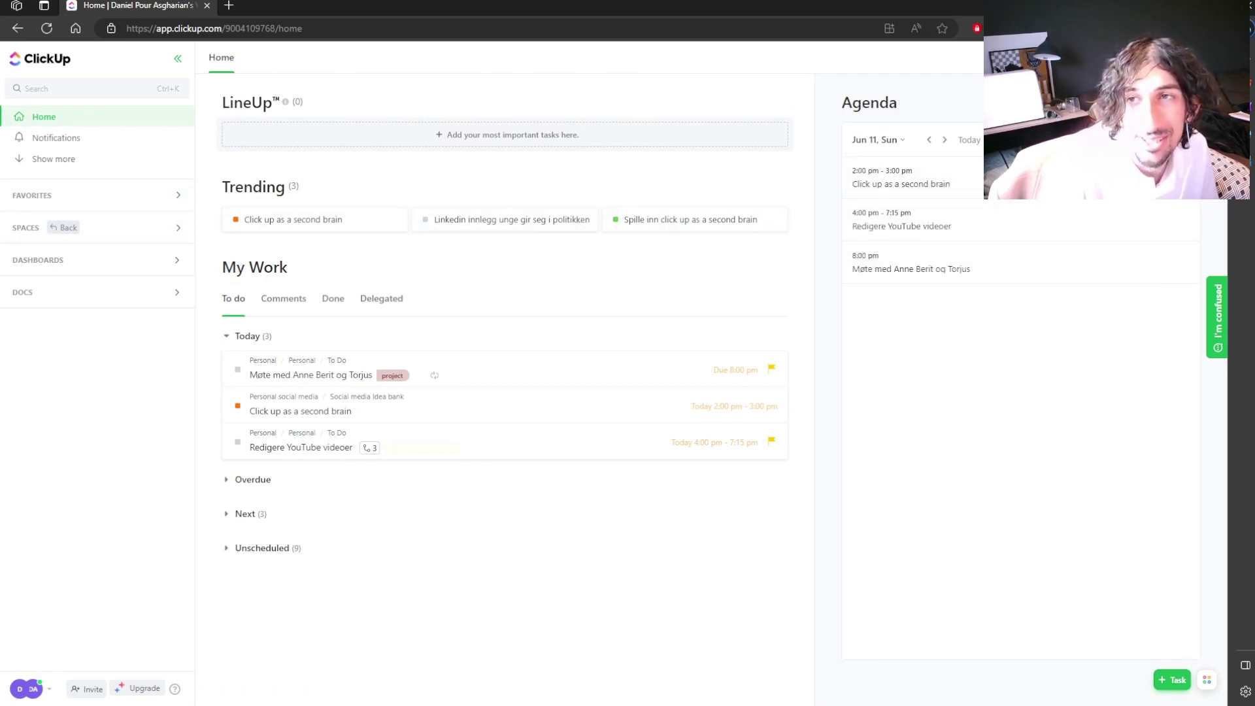
# Step: Switch the Agenda widget to a Calendar grid, then open the Docs list of nine documents
pyautogui.click(924, 124)
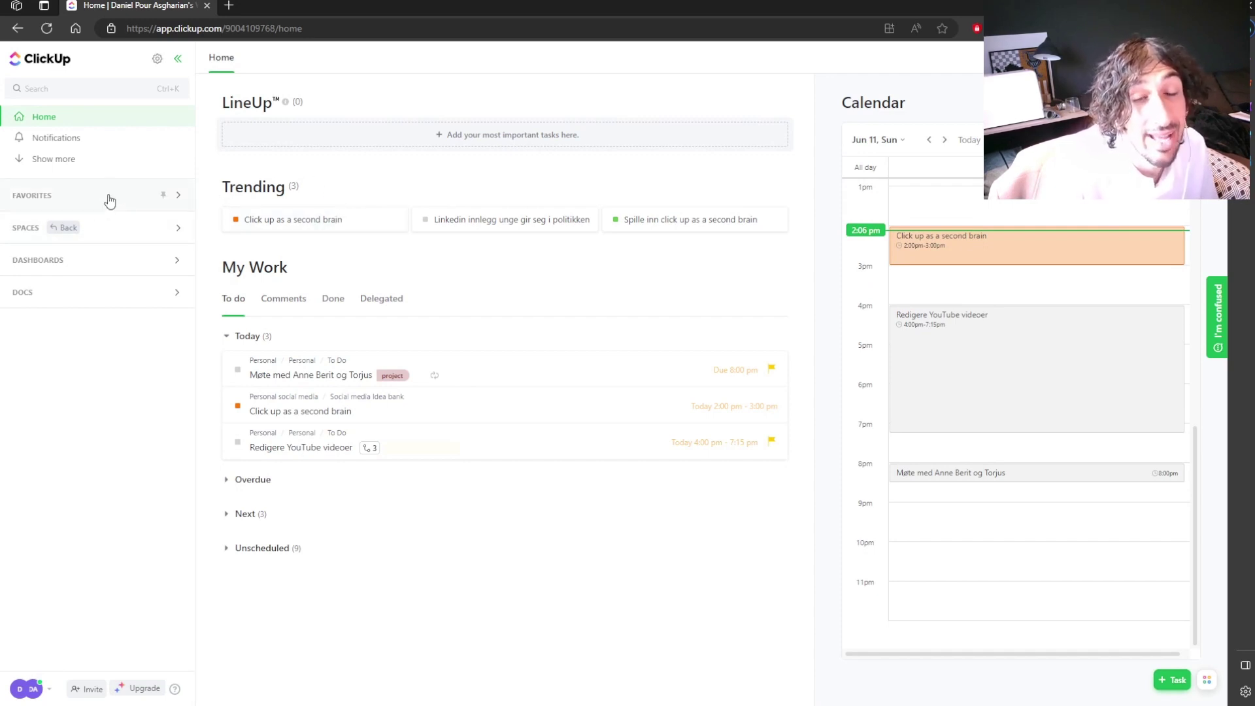
pyautogui.moveTo(96, 201)
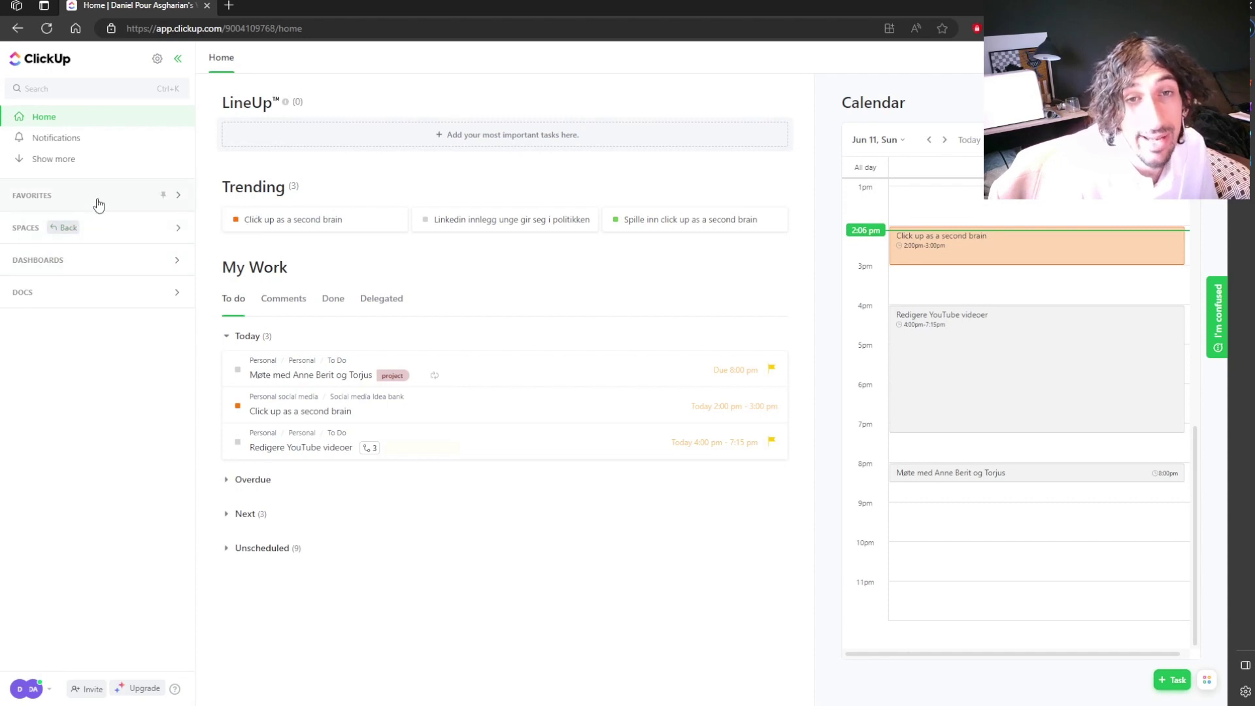
pyautogui.click(102, 292)
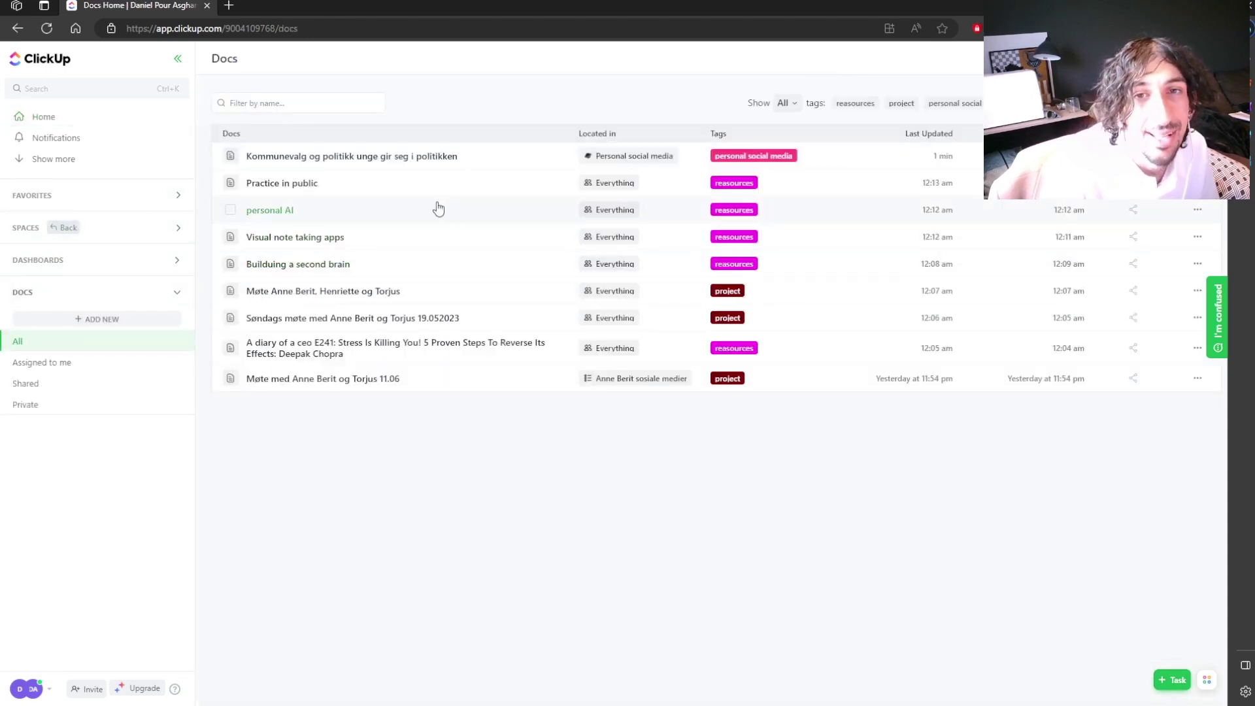
pyautogui.moveTo(392, 156)
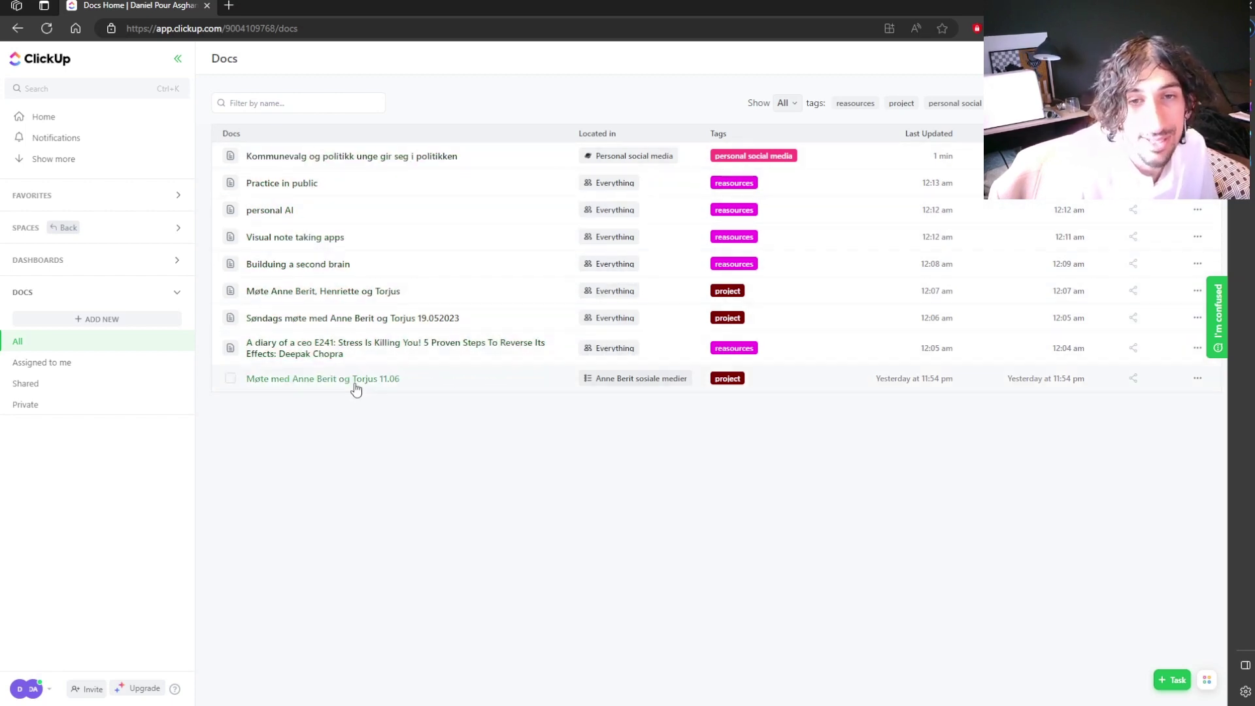
pyautogui.click(855, 103)
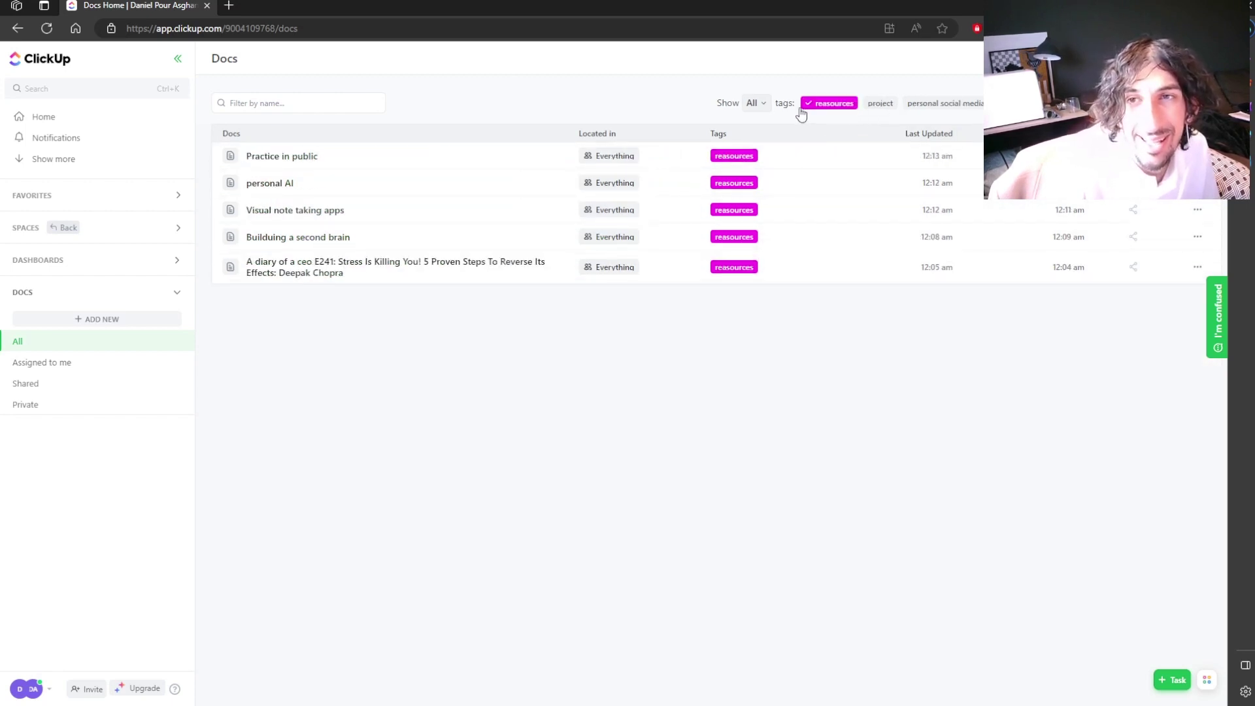
pyautogui.click(753, 106)
pyautogui.click(668, 115)
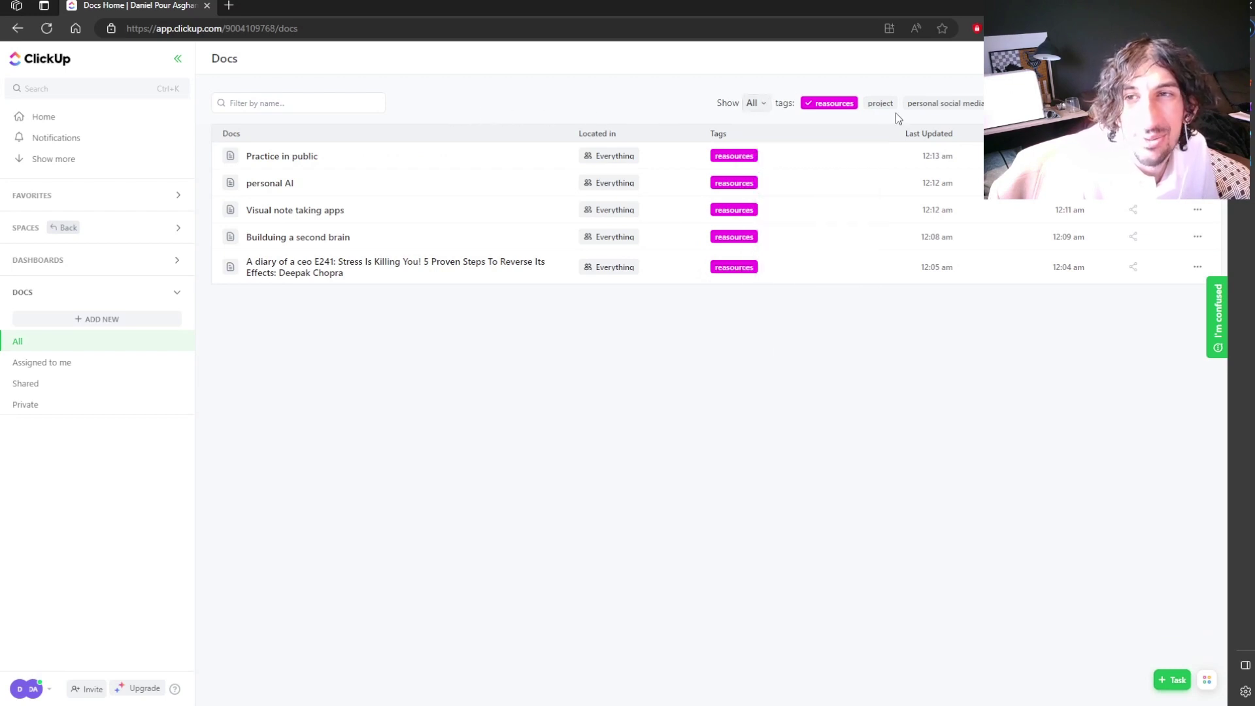
pyautogui.click(877, 105)
pyautogui.click(976, 106)
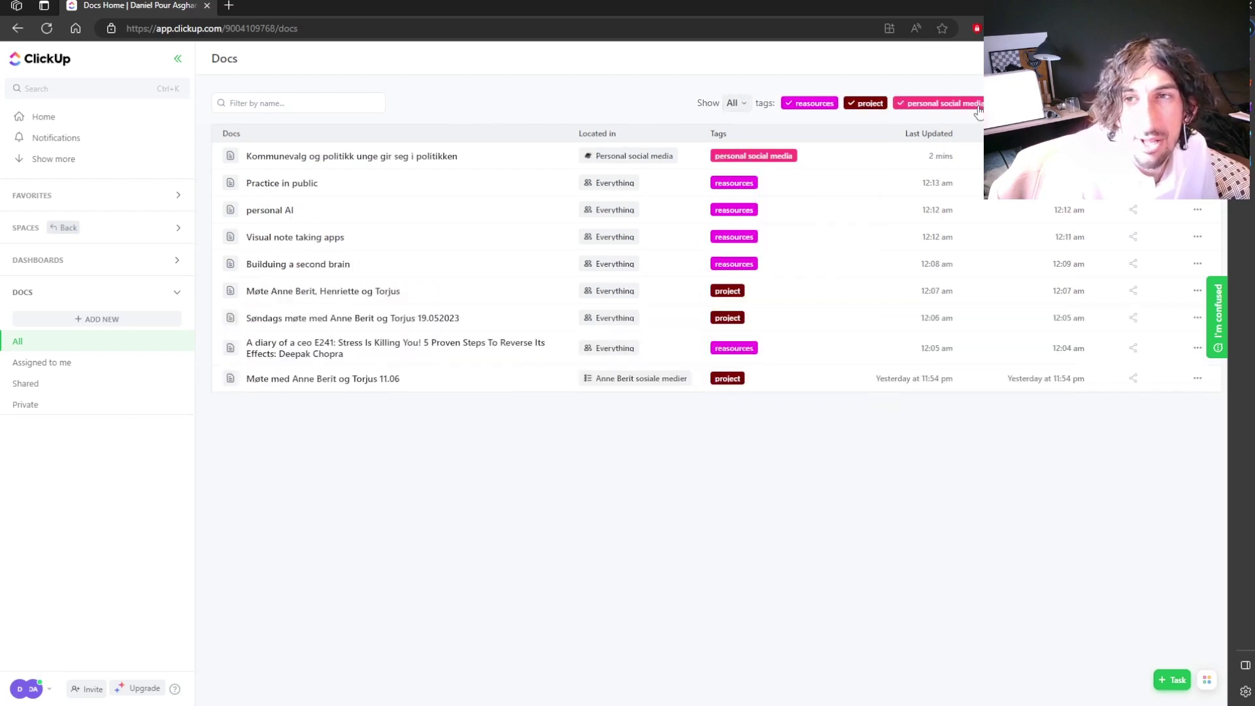
pyautogui.click(863, 104)
pyautogui.click(817, 105)
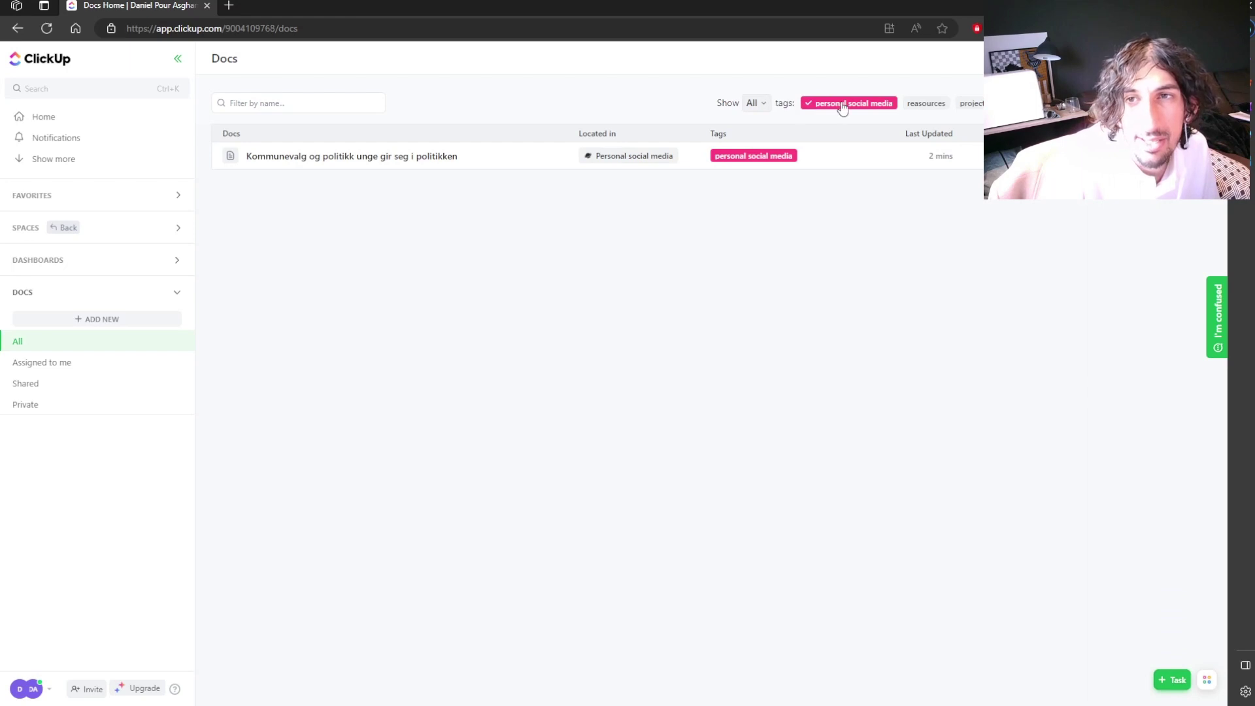
pyautogui.click(842, 105)
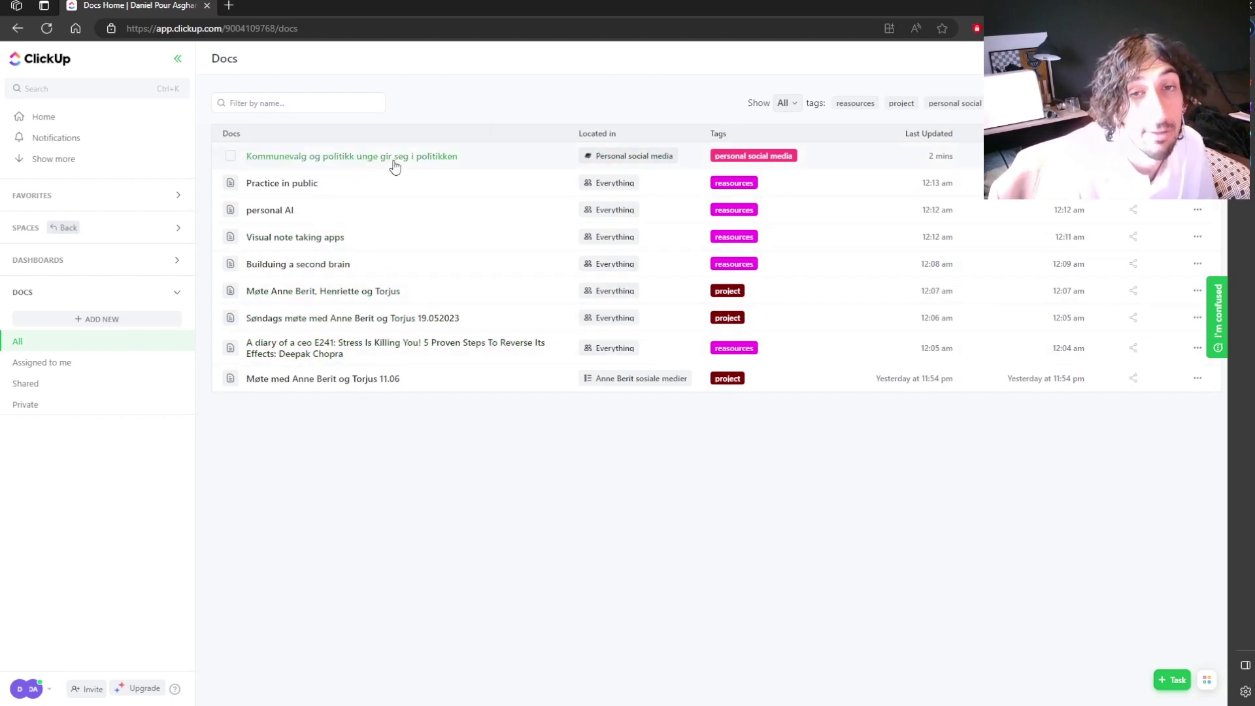
# Step: Collapse Docs, toggle Dashboards open and shut in the sidebar, and go to Home
pyautogui.click(101, 270)
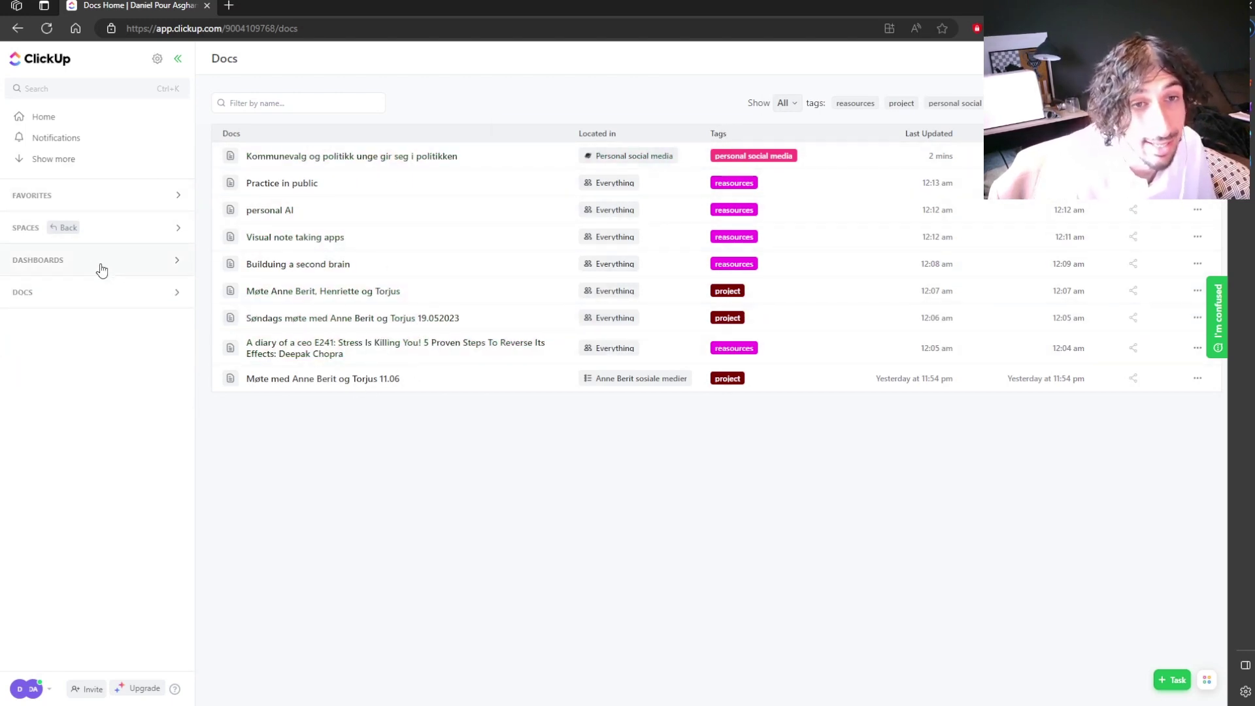
pyautogui.click(102, 268)
pyautogui.click(77, 292)
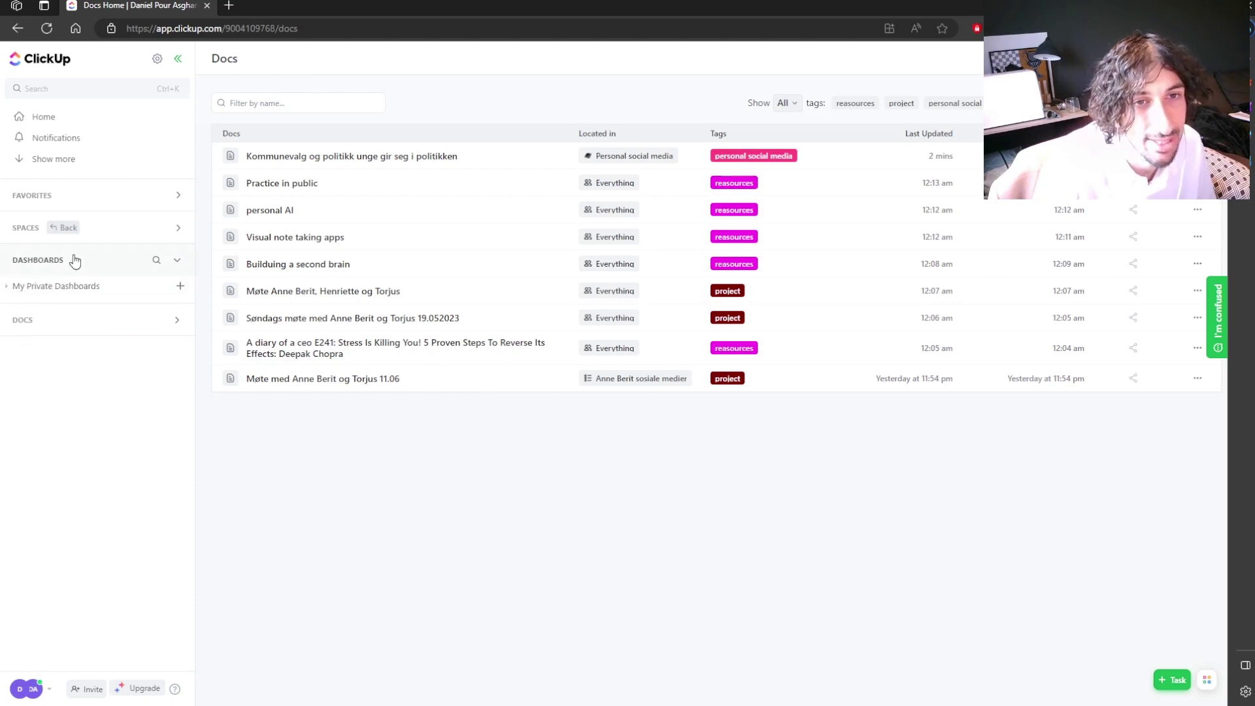
pyautogui.click(66, 121)
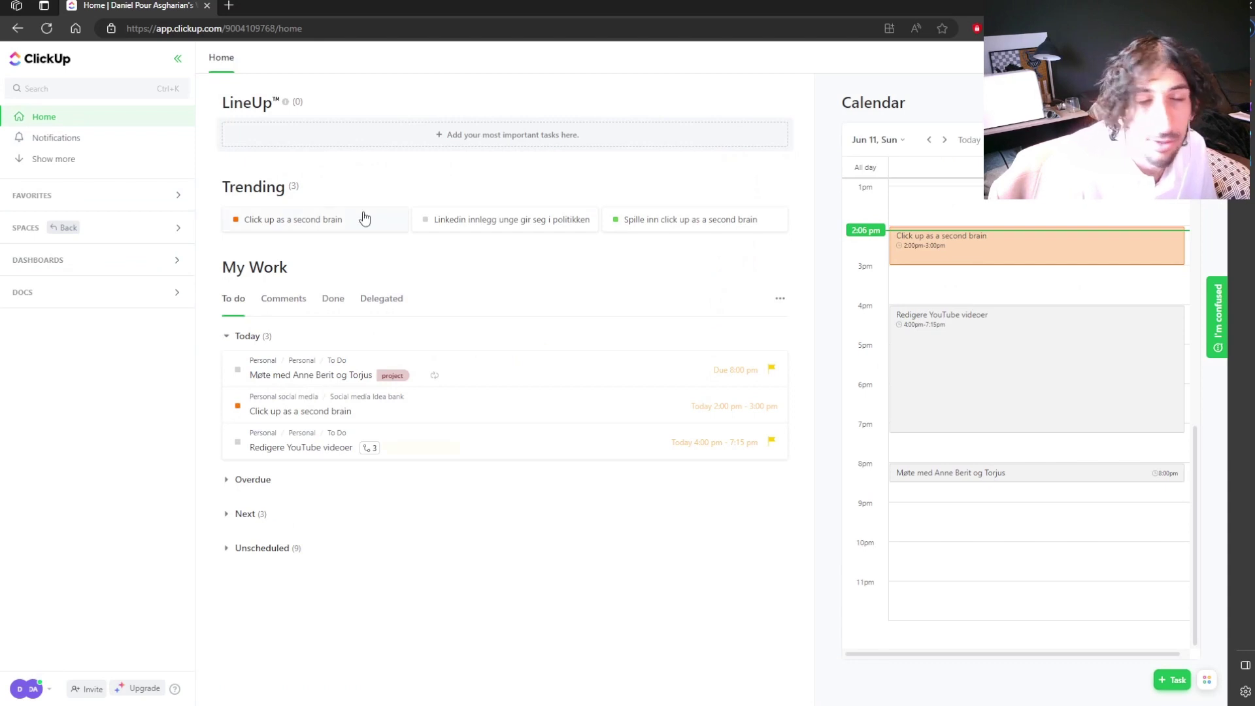